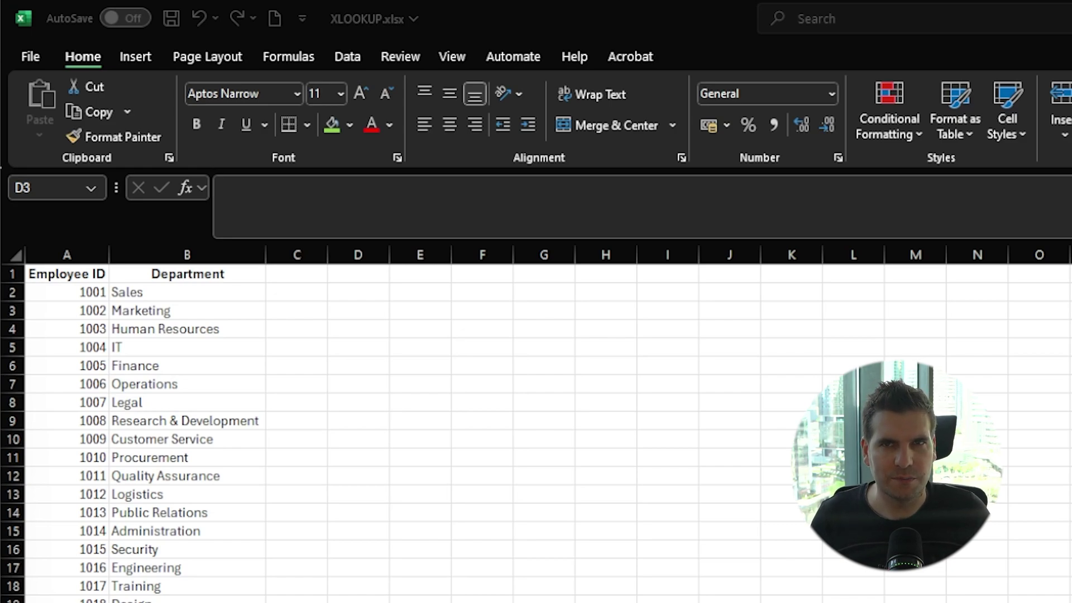
{"action": "key", "text": "alt+Tab"}
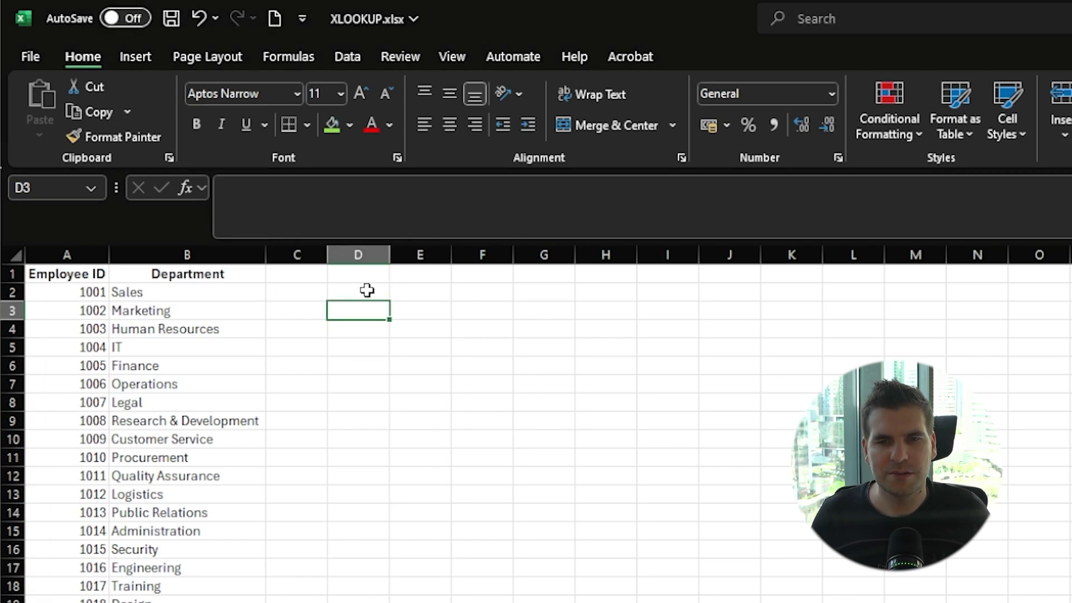
{"action": "left_click", "coordinate": [530, 511]}
{"action": "left_click", "coordinate": [614, 458]}
{"action": "left_click", "coordinate": [433, 531]}
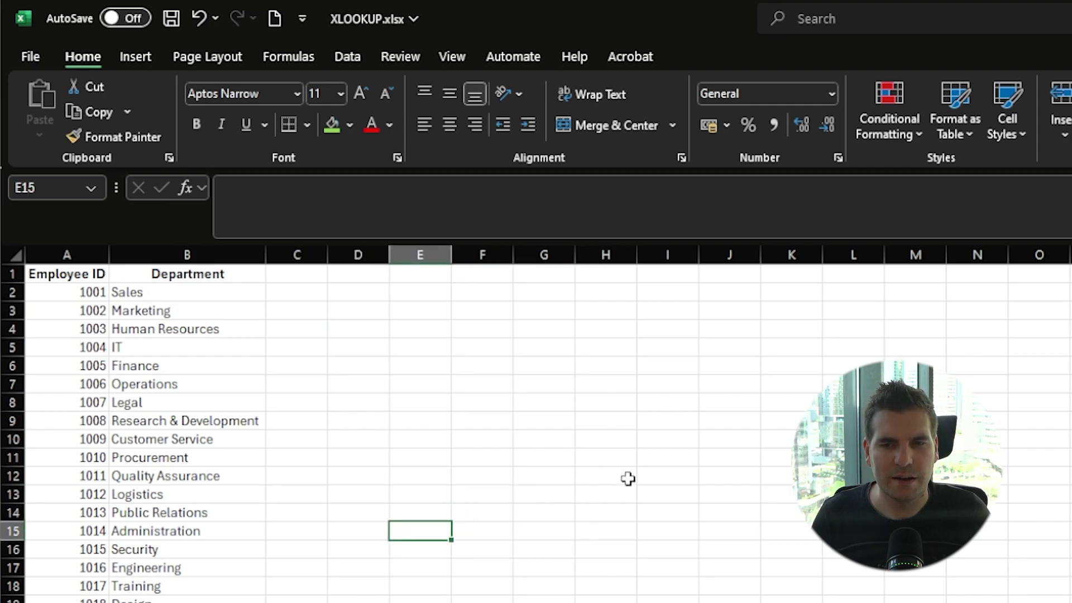
Start an XLOOKUP formula in cell G10 with 1024 as the lookup value
{"action": "left_click", "coordinate": [551, 435]}
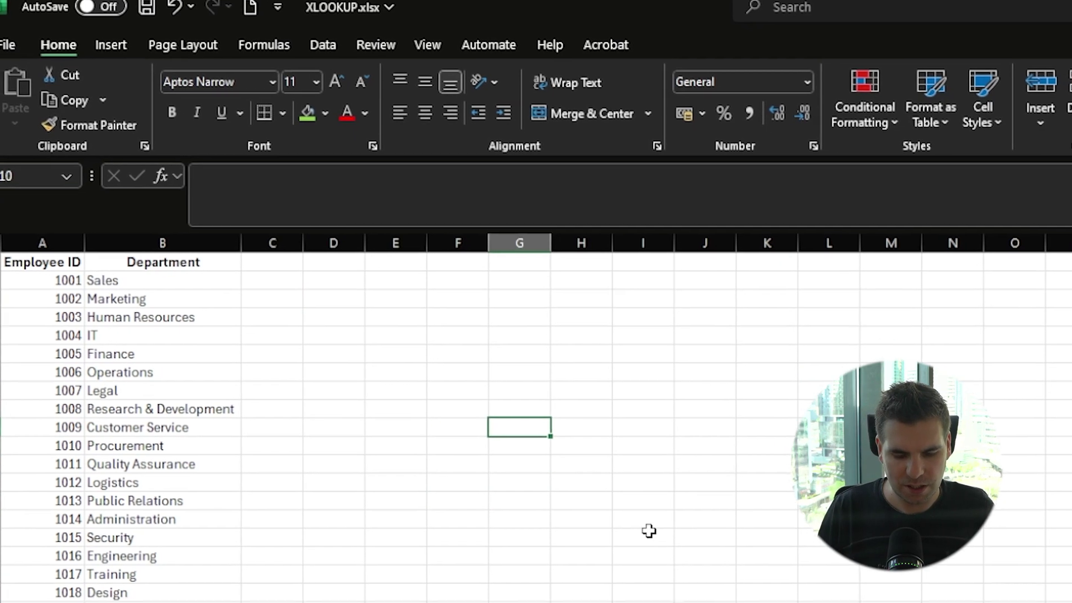
{"action": "type", "text": "=xlookup"}
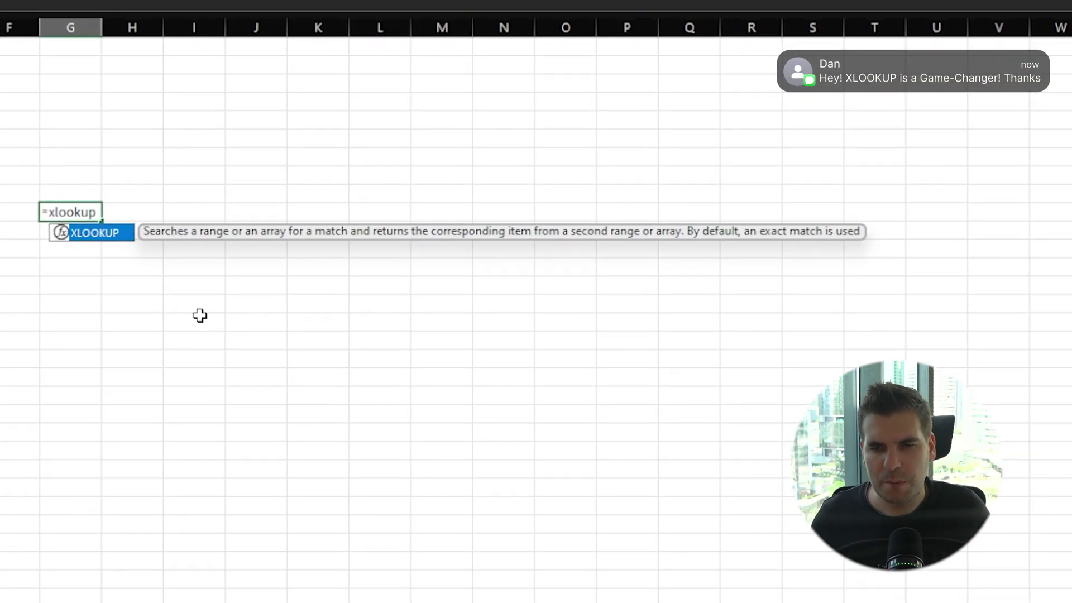
{"action": "double_click", "coordinate": [85, 234]}
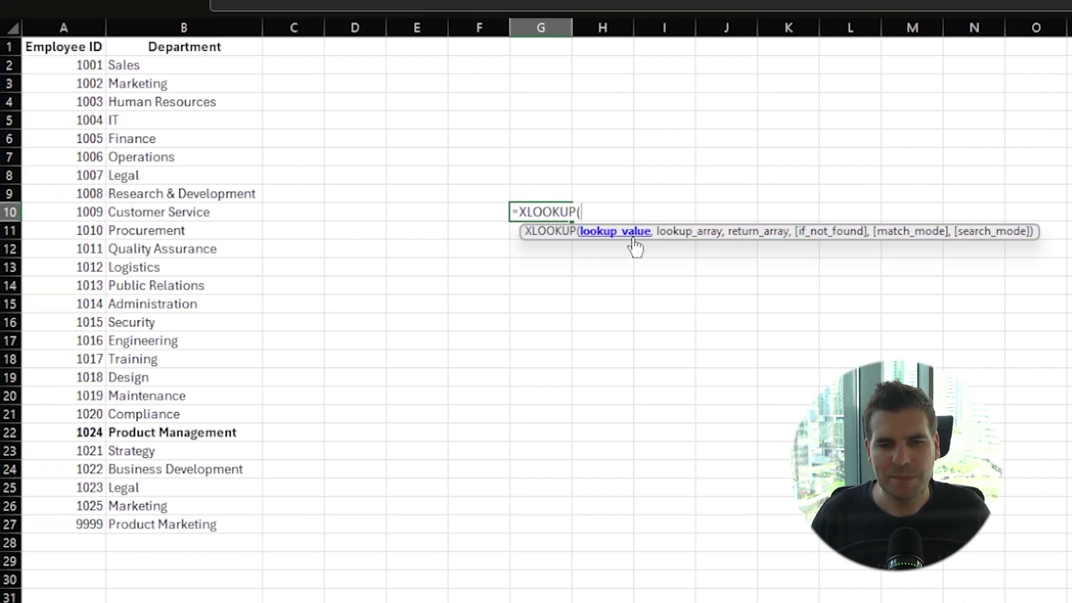
{"action": "type", "text": "1024"}
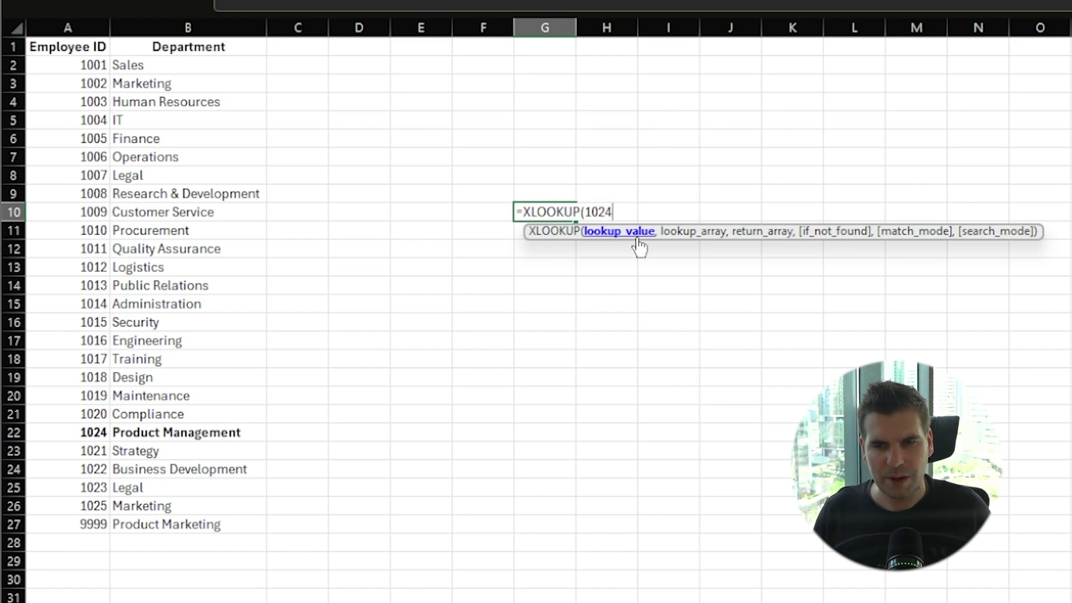
{"action": "type", "text": ","}
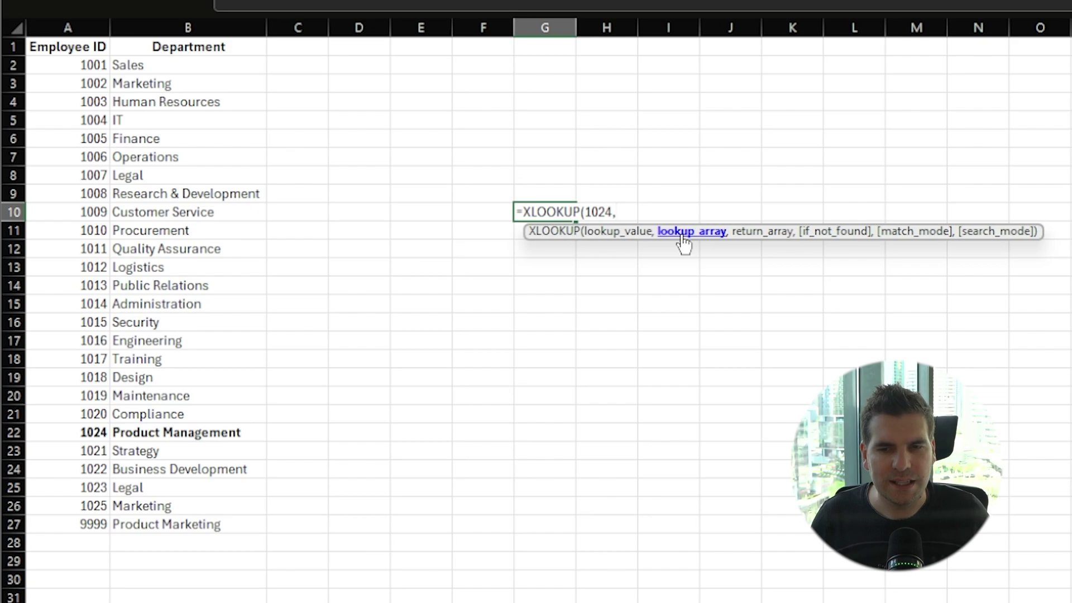
Complete the XLOOKUP with column A as the lookup array and column B as the return array, and check it against row 22
{"action": "left_click", "coordinate": [75, 19]}
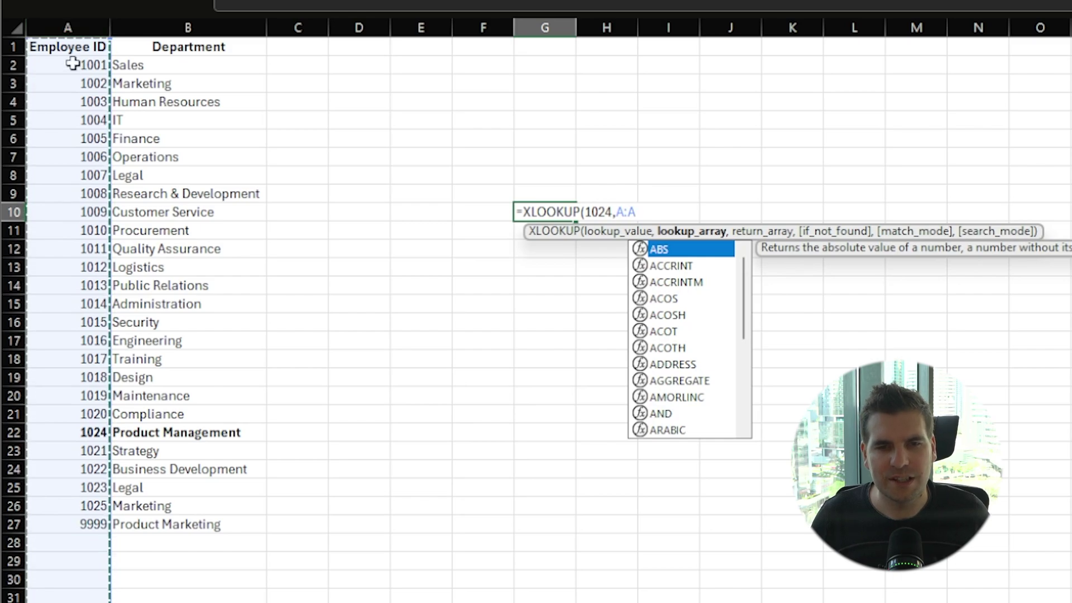
{"action": "left_click_drag", "start_coordinate": [69, 65], "coordinate": [81, 521]}
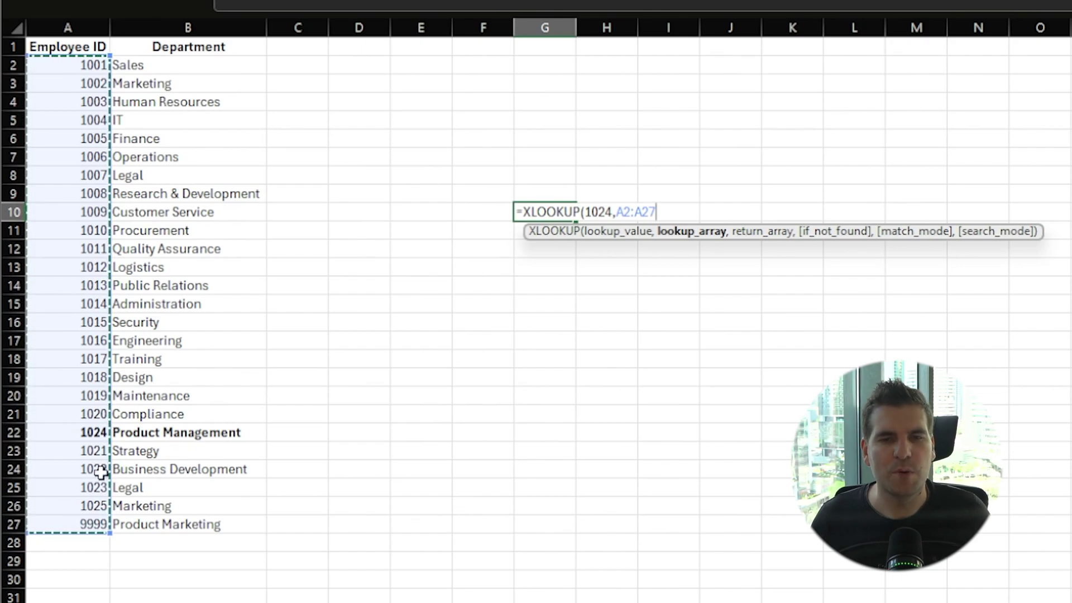
{"action": "left_click", "coordinate": [73, 25]}
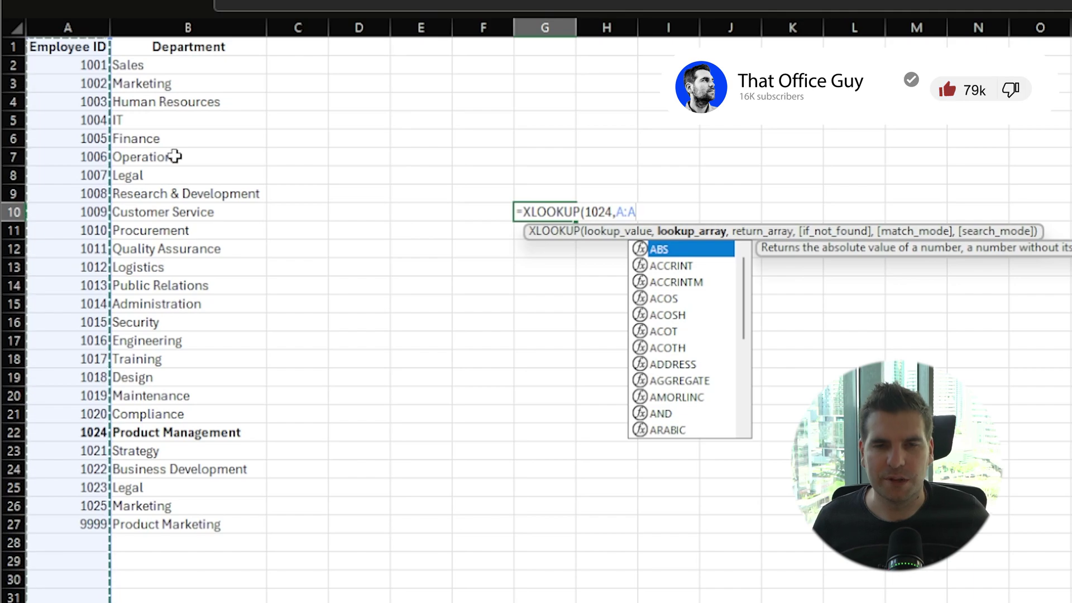
{"action": "type", "text": ","}
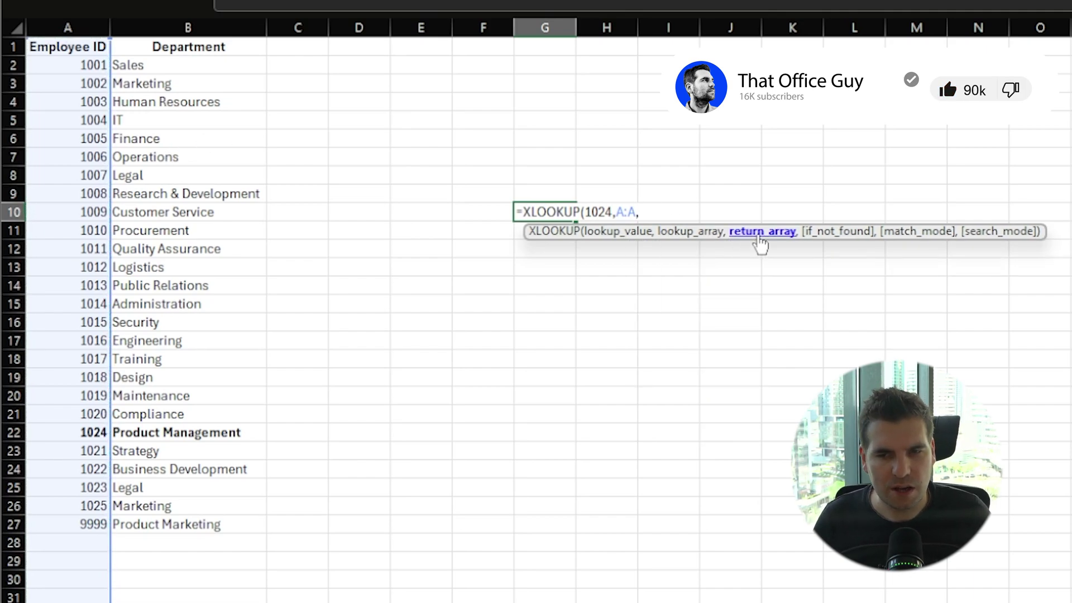
{"action": "left_click", "coordinate": [179, 26]}
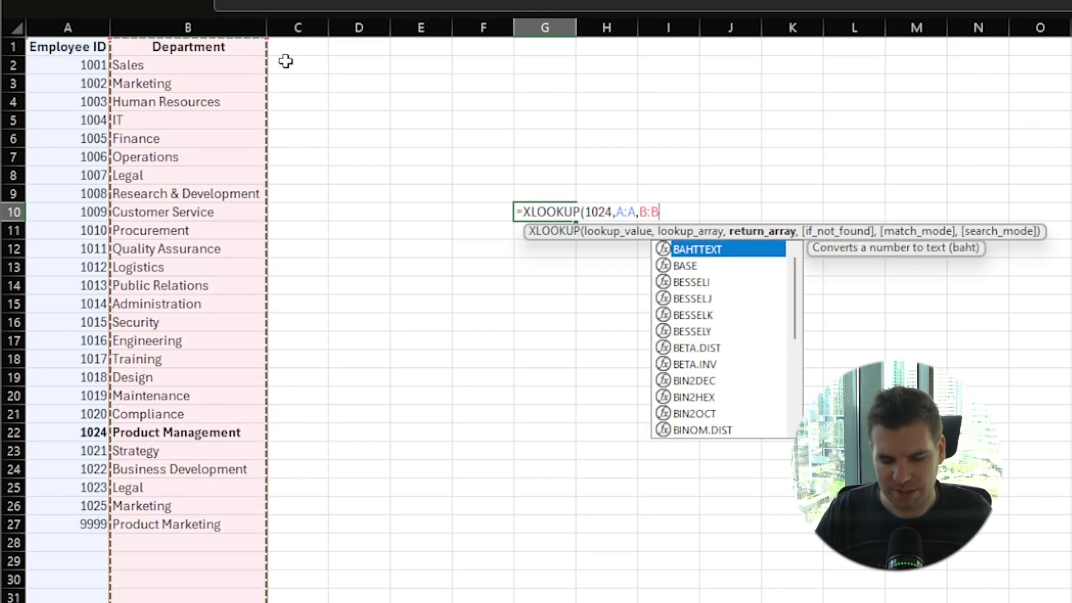
{"action": "key", "text": "Return"}
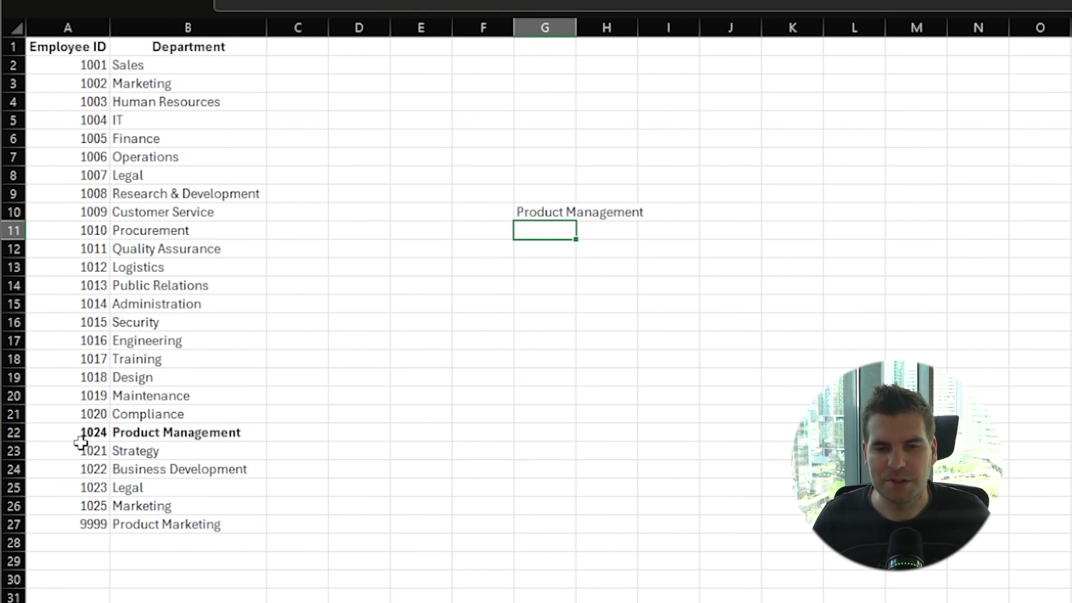
{"action": "left_click_drag", "start_coordinate": [71, 435], "coordinate": [203, 438]}
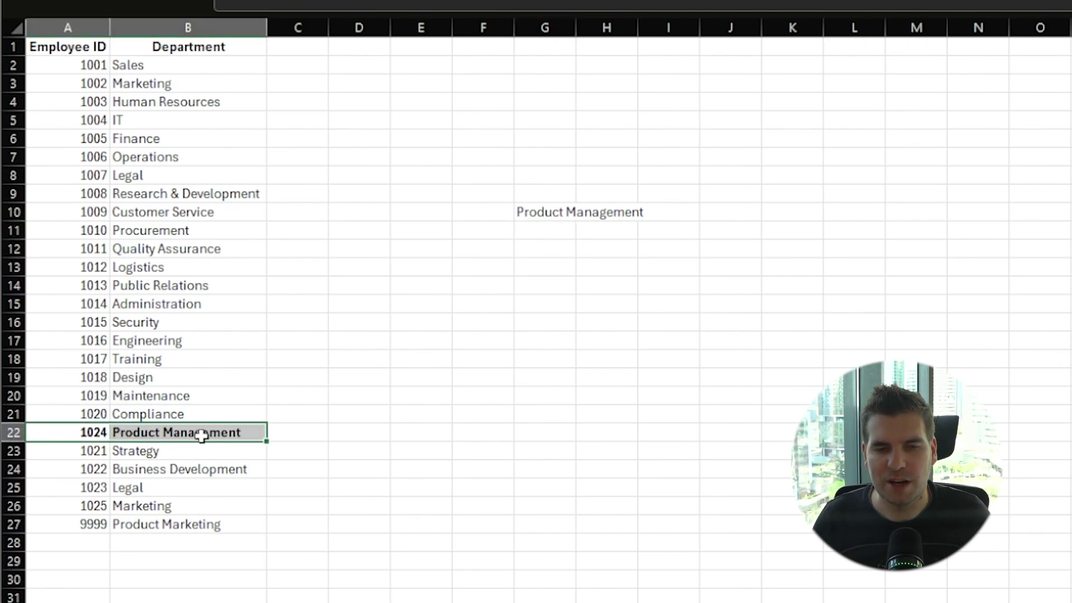
Add "Not Found" as the if_not_found argument of the XLOOKUP formula in G10
{"action": "left_click", "coordinate": [558, 211]}
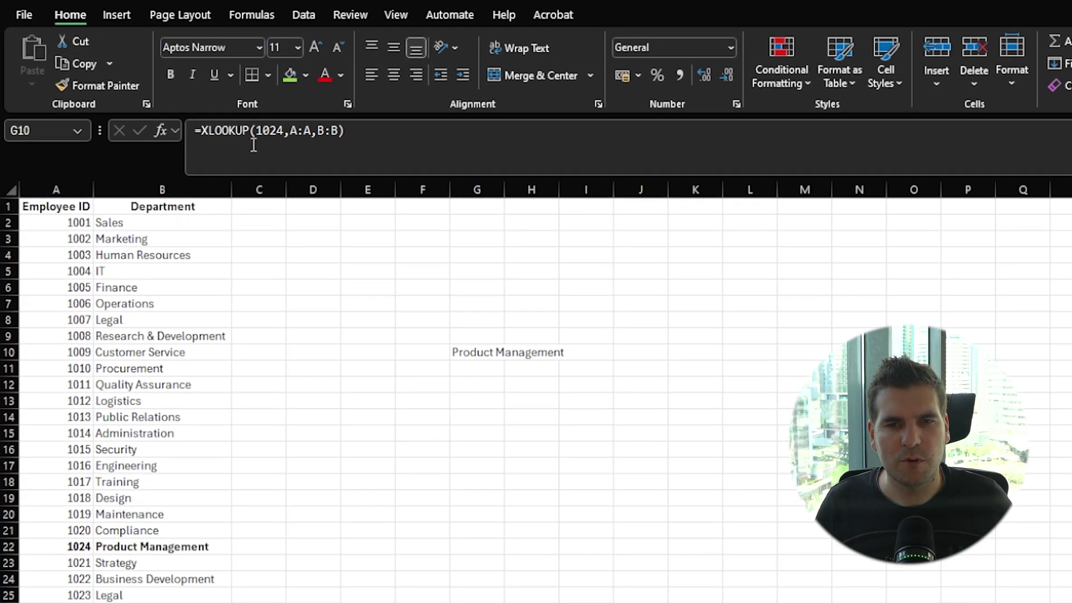
{"action": "double_click", "coordinate": [484, 351]}
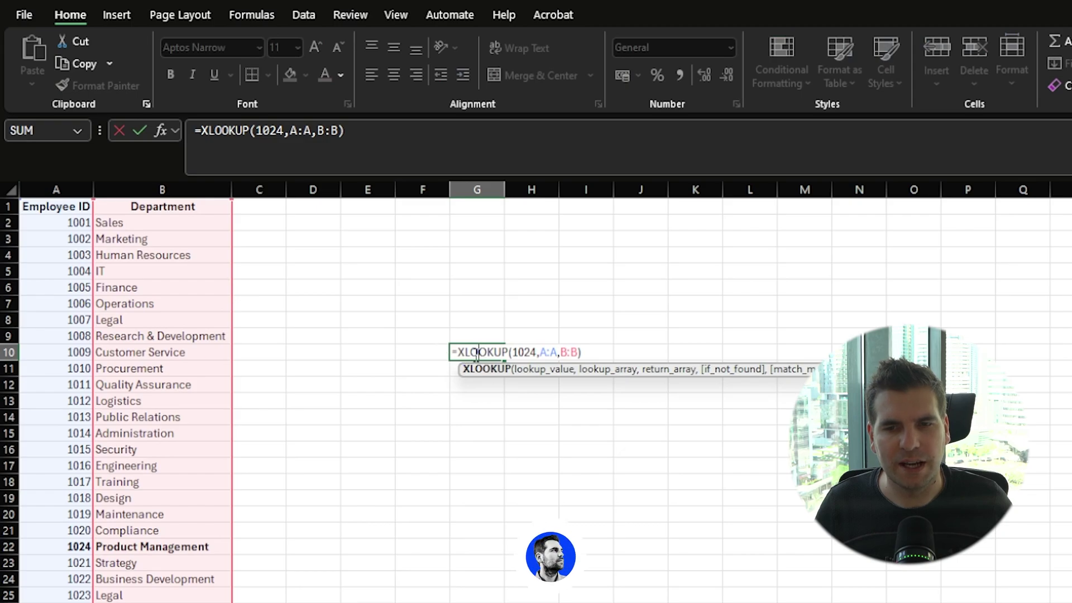
{"action": "left_click", "coordinate": [572, 354]}
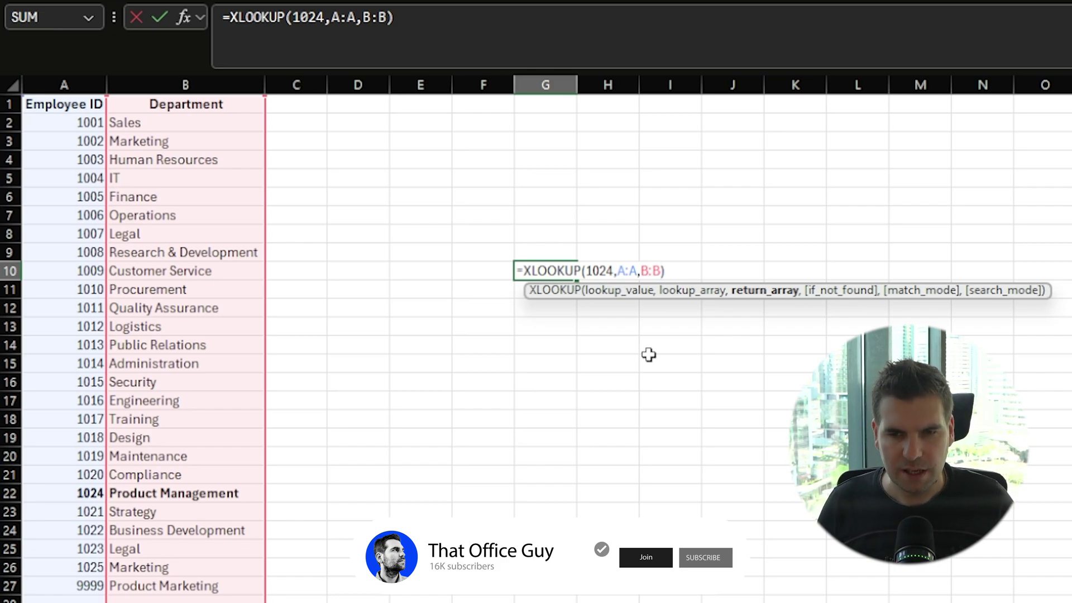
{"action": "type", "text": ","}
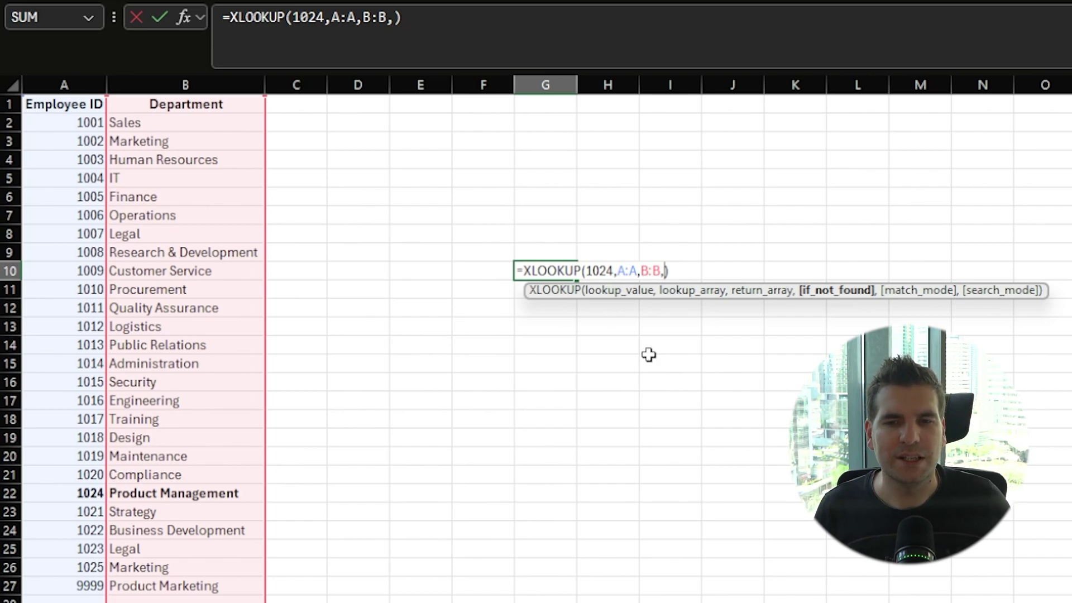
{"action": "type", "text": "\""}
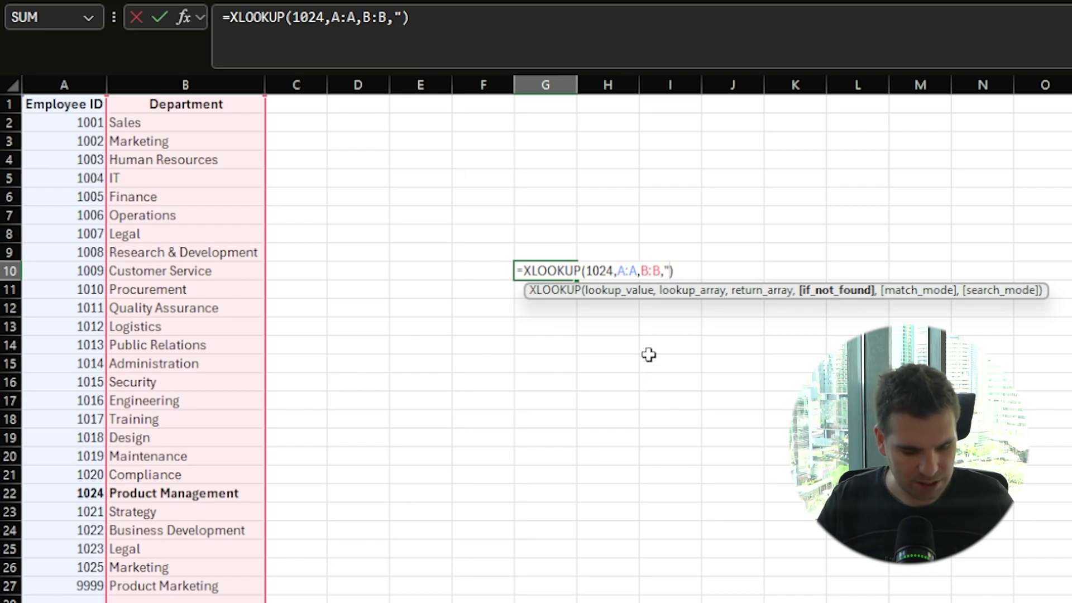
{"action": "type", "text": "Not Found\""}
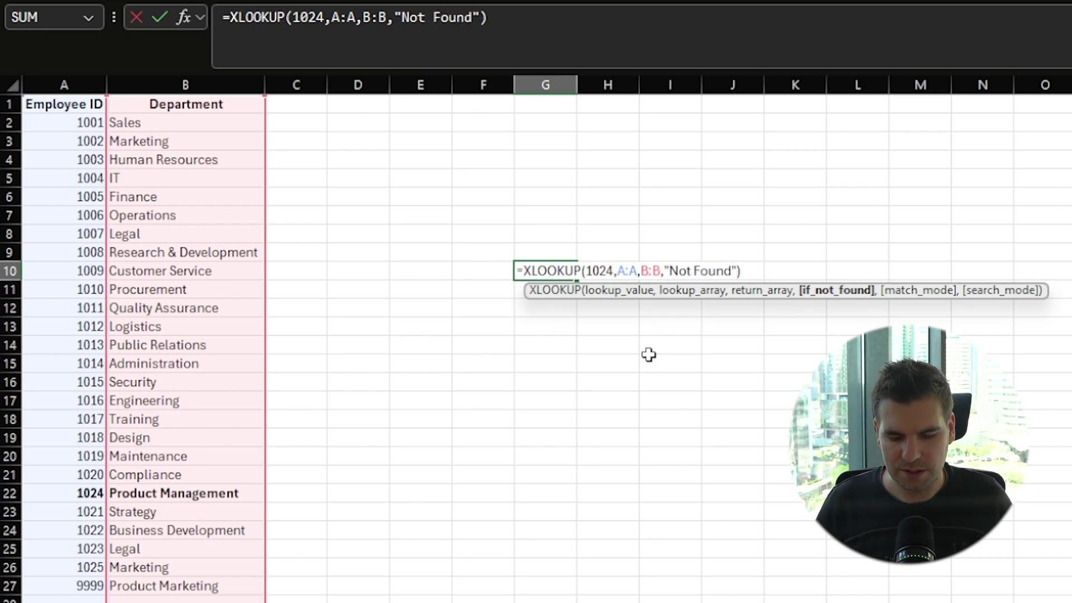
{"action": "key", "text": "Return"}
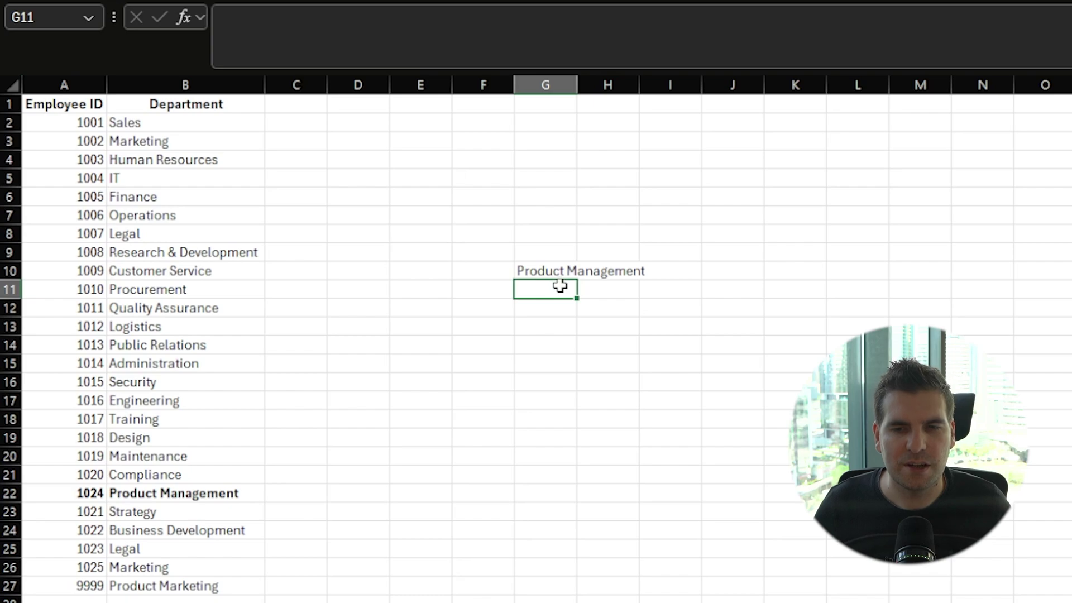
Change the lookup value of the XLOOKUP formula in G10 to 124
{"action": "left_click", "coordinate": [536, 271]}
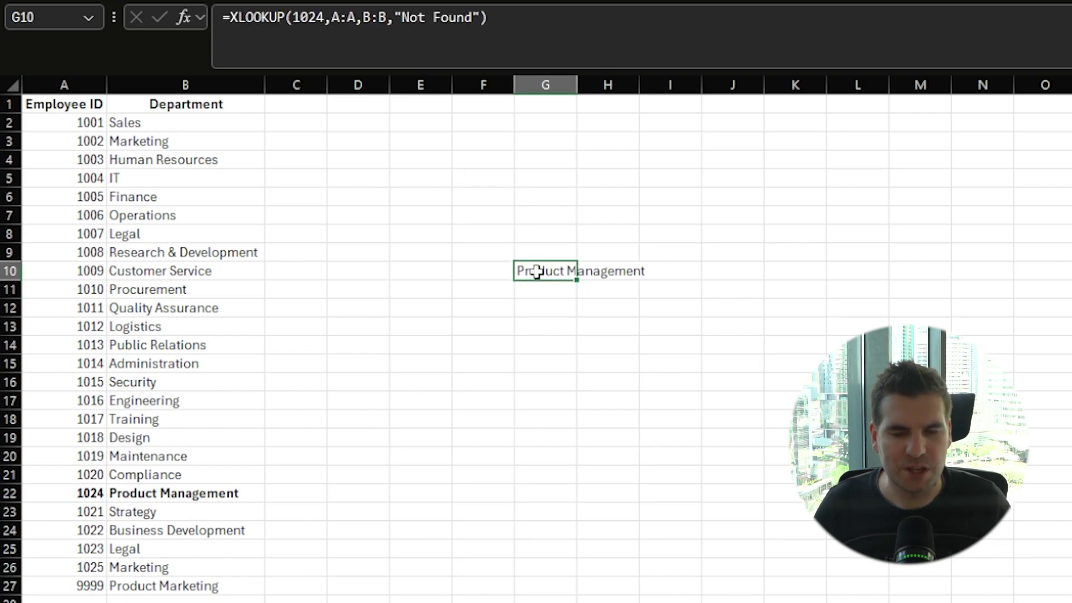
{"action": "left_click", "coordinate": [309, 18]}
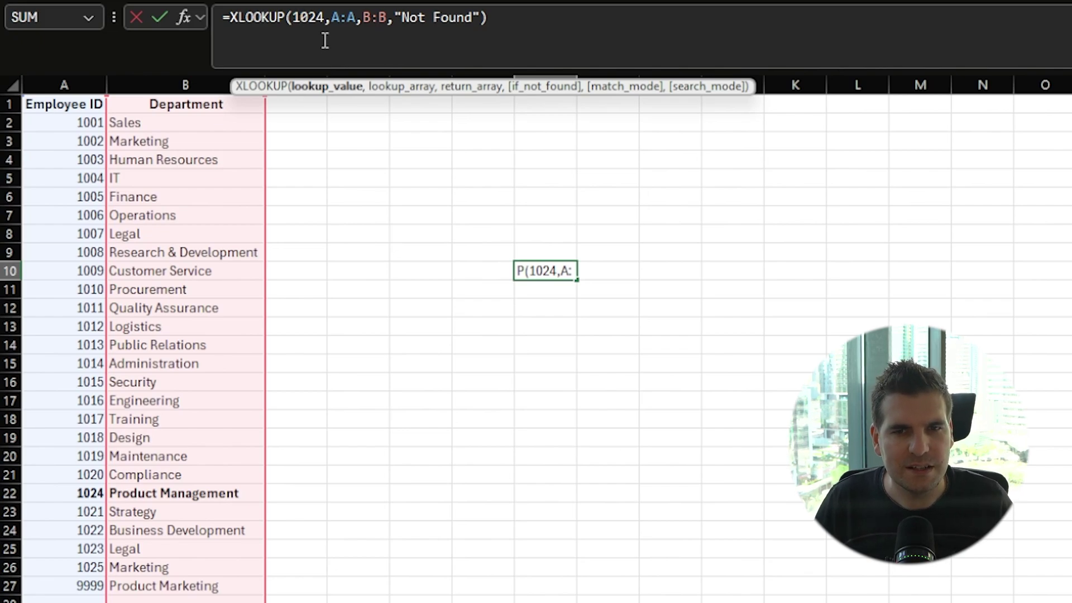
{"action": "key", "text": "Delete"}
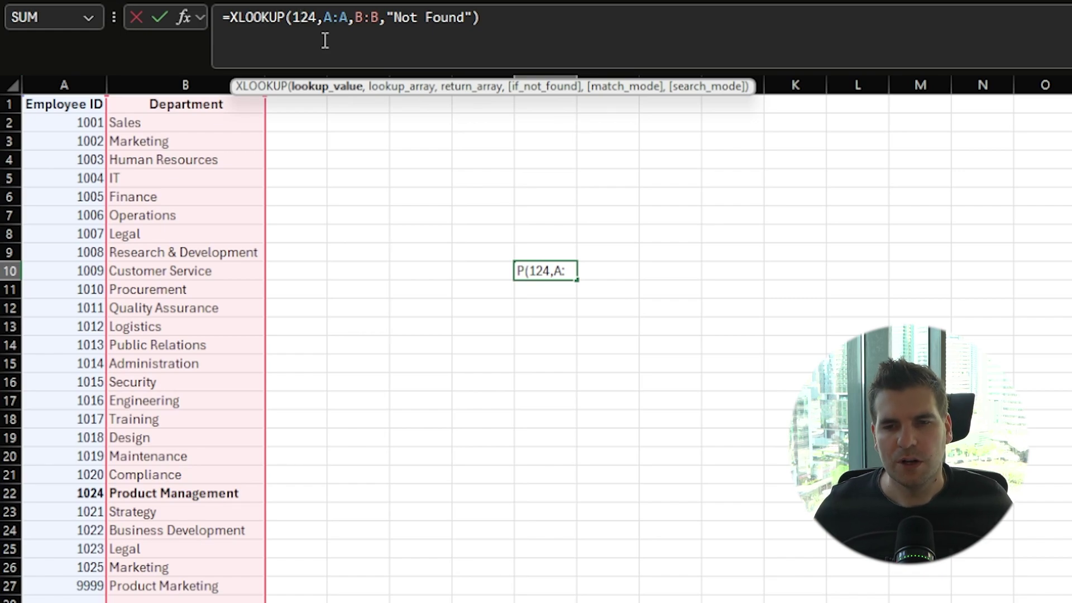
{"action": "key", "text": "Return"}
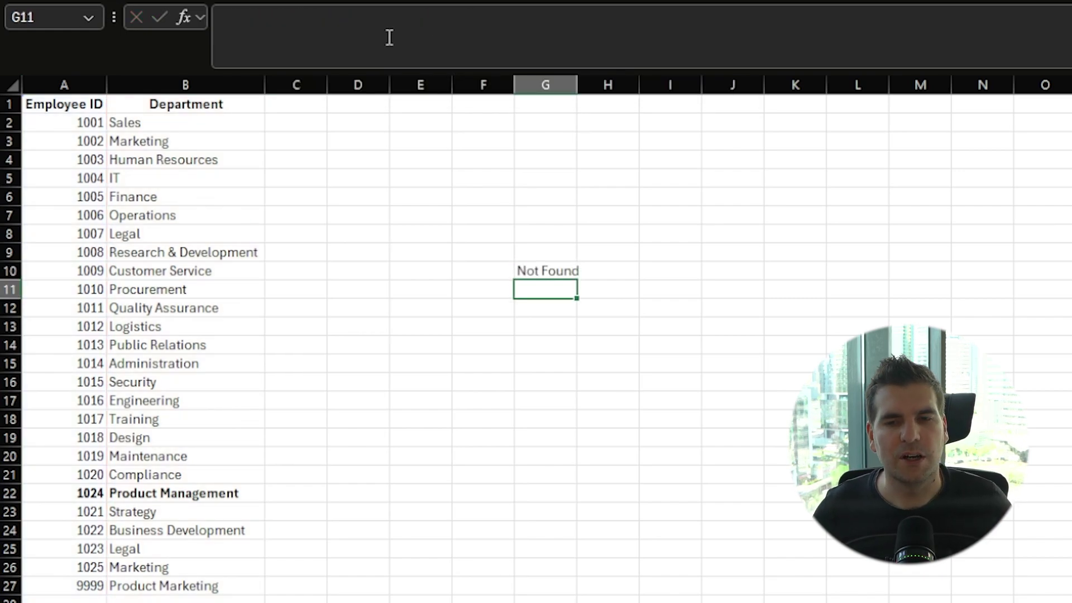
{"action": "left_click", "coordinate": [547, 314]}
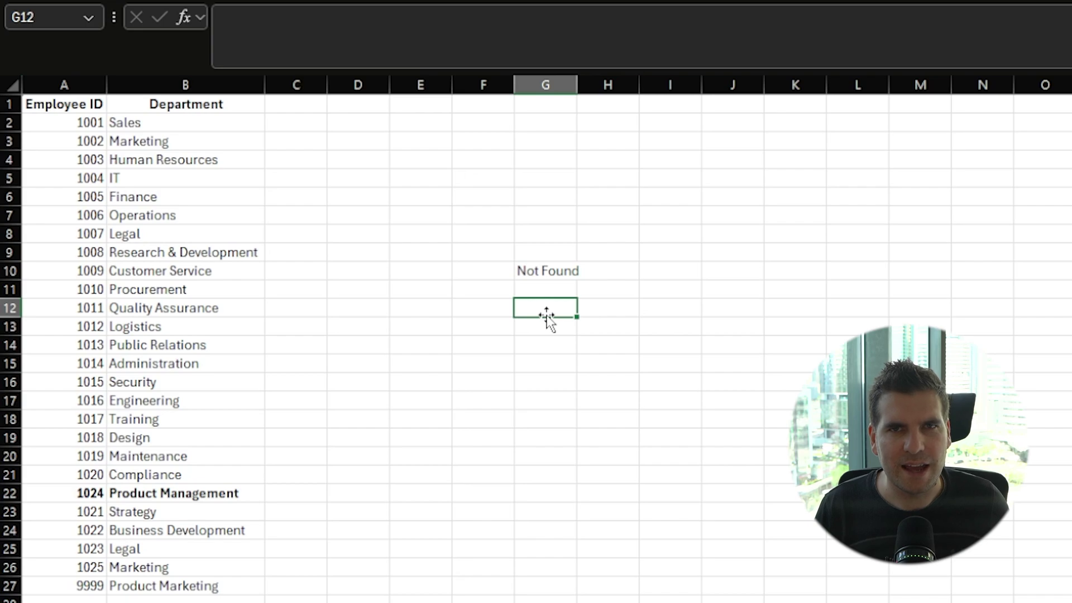
Replace the if_not_found text in G10's formula with an empty string, and clear the cell's contents
{"action": "left_click", "coordinate": [546, 270]}
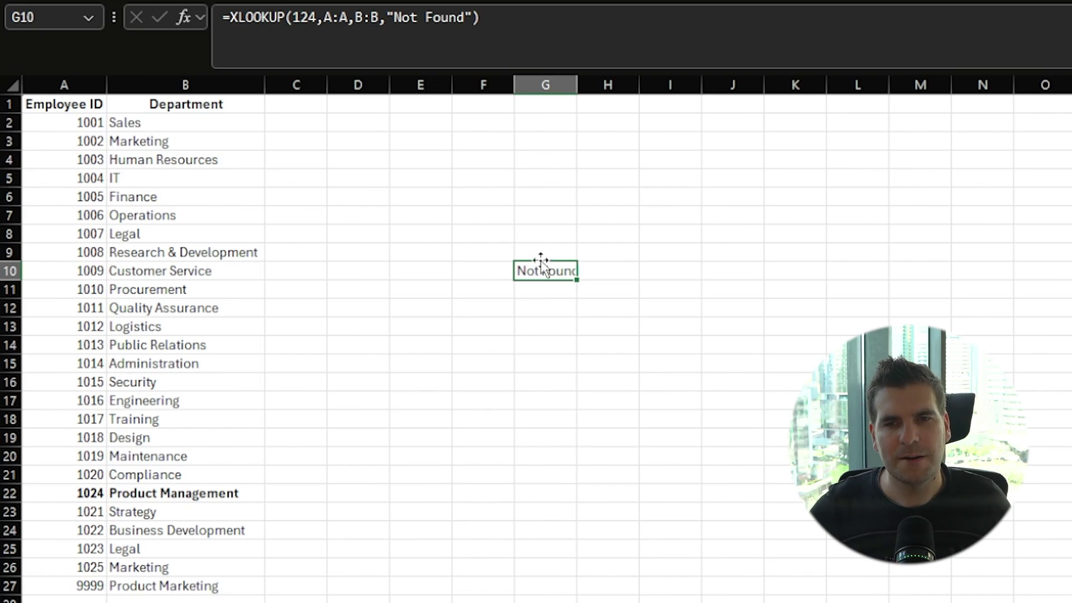
{"action": "left_click_drag", "start_coordinate": [464, 17], "coordinate": [393, 16]}
{"action": "key", "text": "BackSpace"}
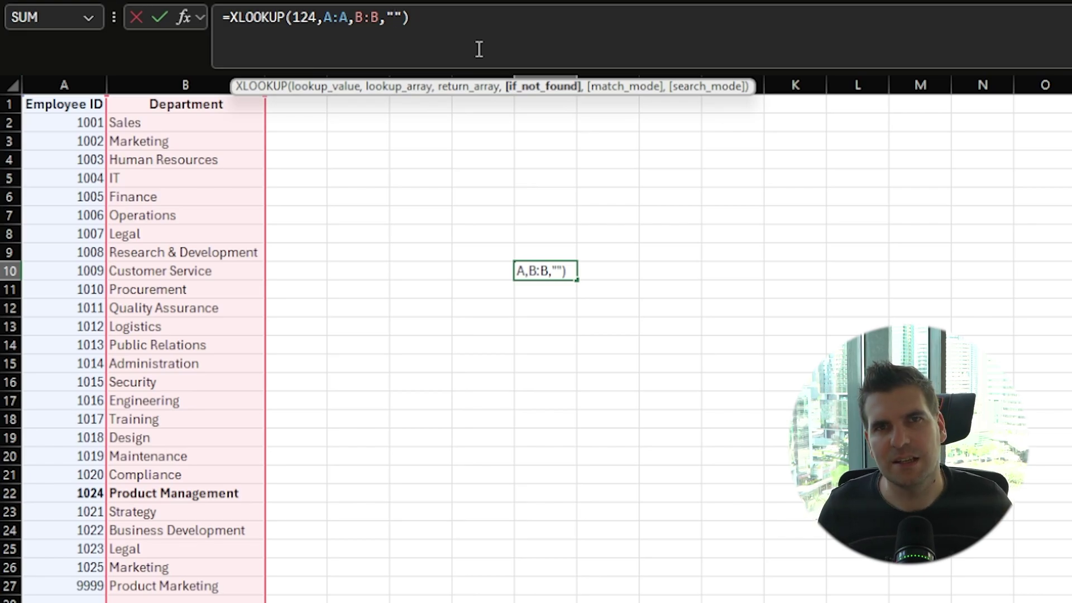
{"action": "key", "text": "Return"}
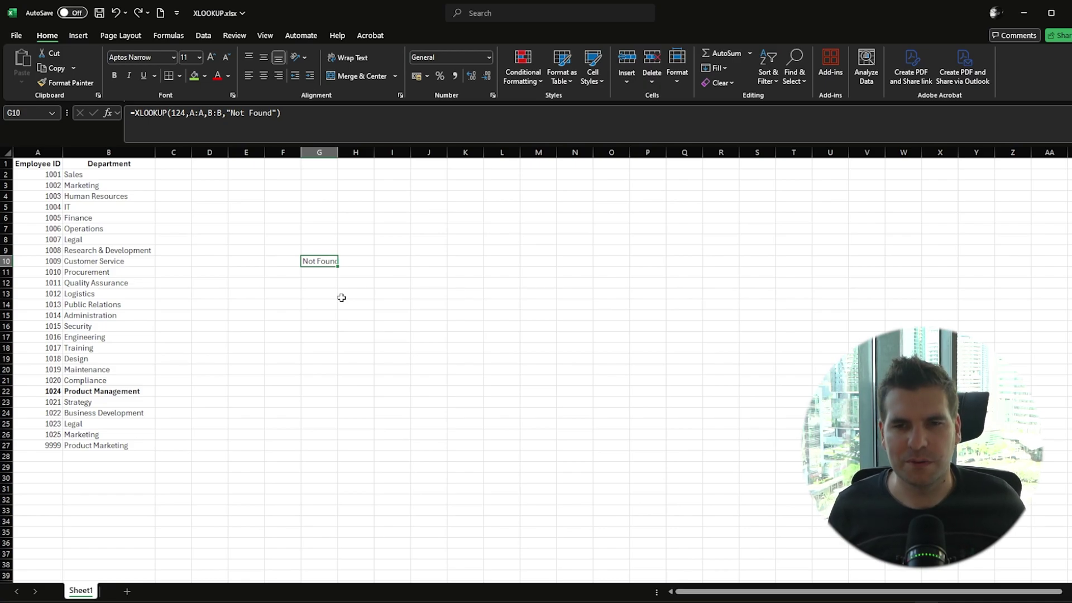
{"action": "key", "text": "Delete"}
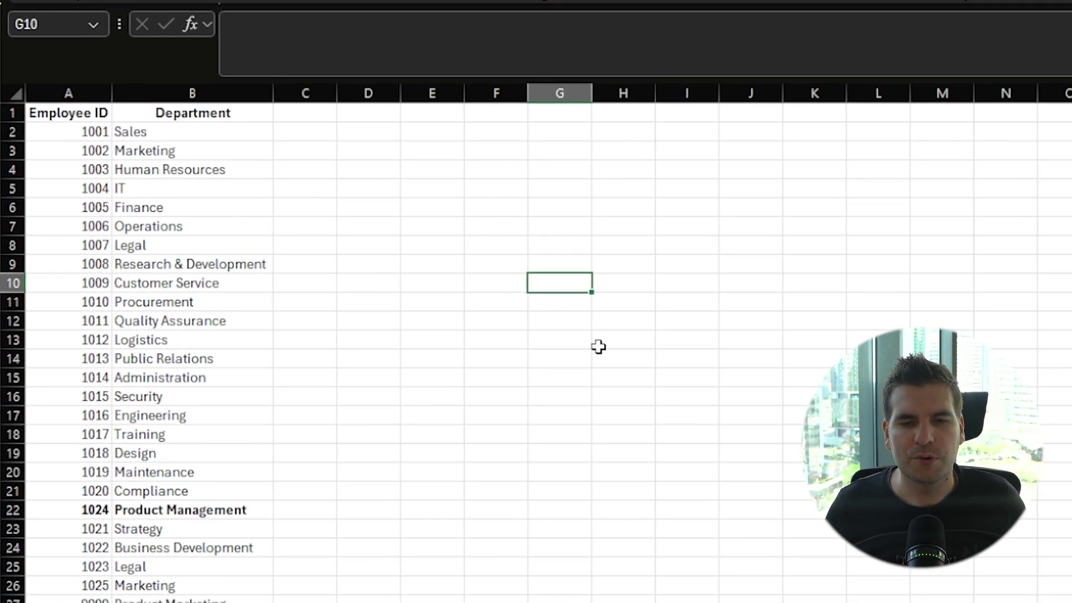
Select the Department entries and the Employee ID column in turn to examine the two data ranges
{"action": "left_click_drag", "start_coordinate": [153, 115], "coordinate": [194, 523]}
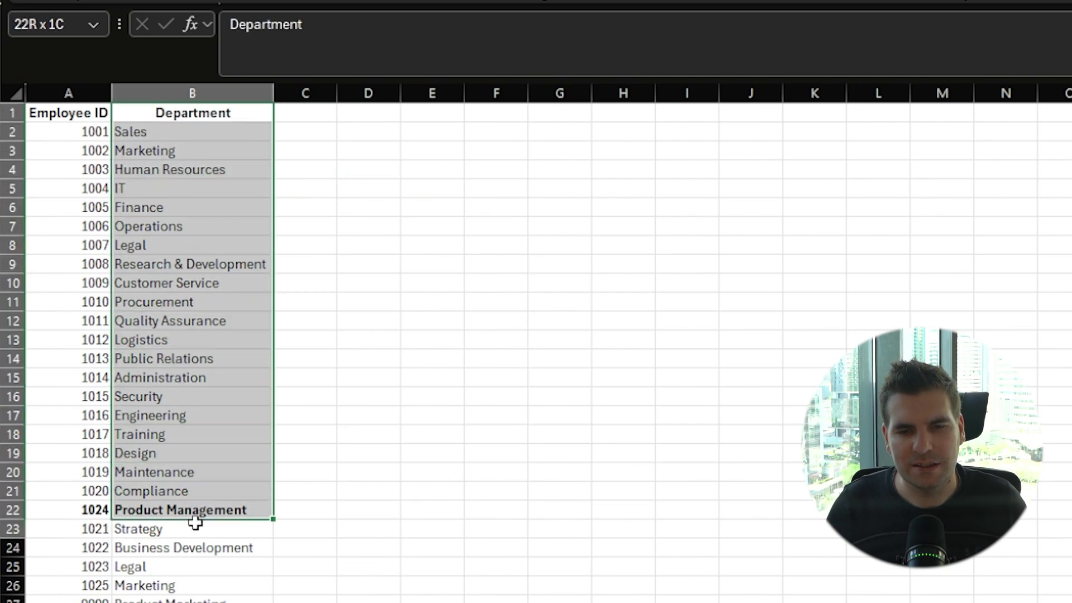
{"action": "left_click_drag", "start_coordinate": [70, 114], "coordinate": [25, 598]}
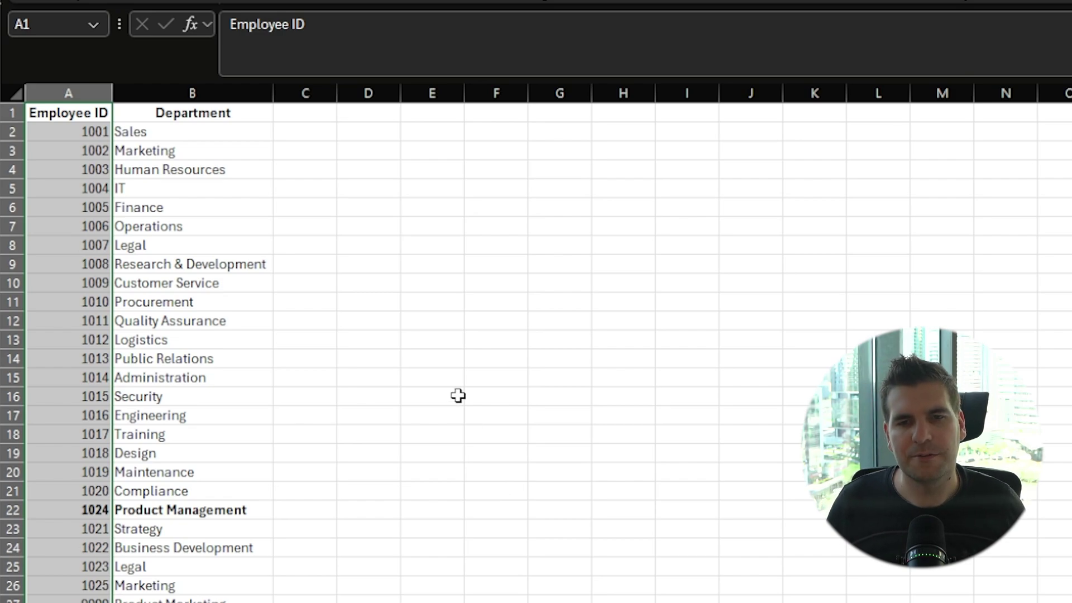
{"action": "left_click", "coordinate": [414, 317]}
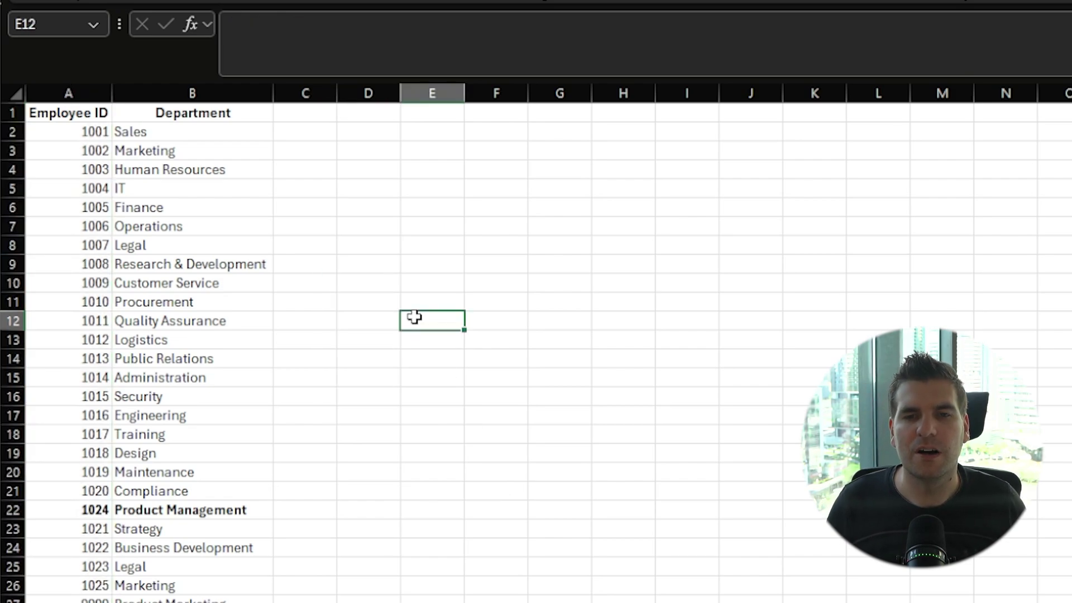
{"action": "left_click", "coordinate": [410, 222]}
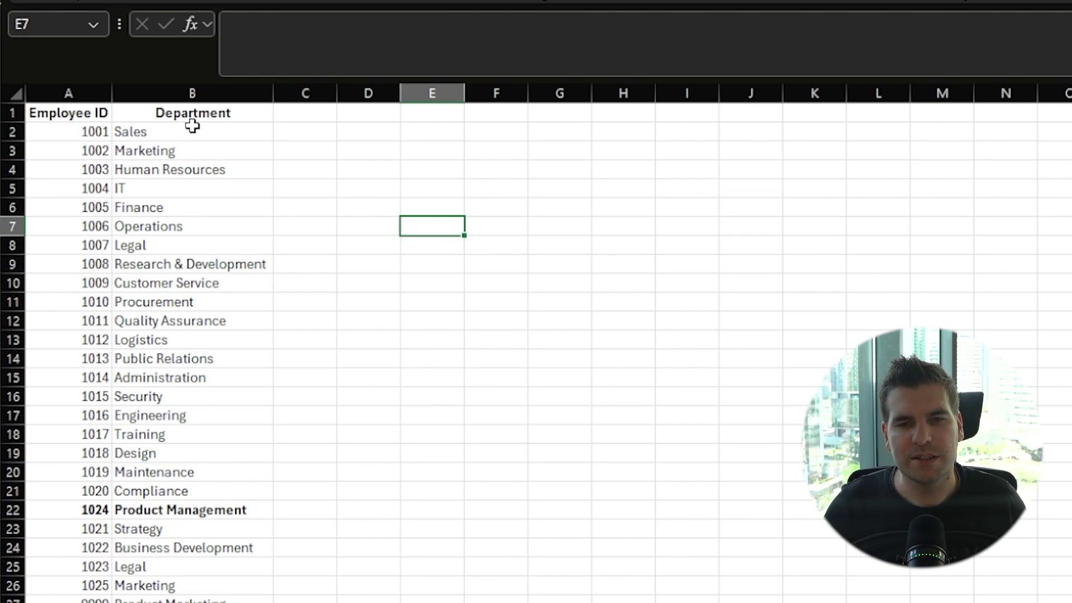
{"action": "left_click_drag", "start_coordinate": [194, 126], "coordinate": [251, 569]}
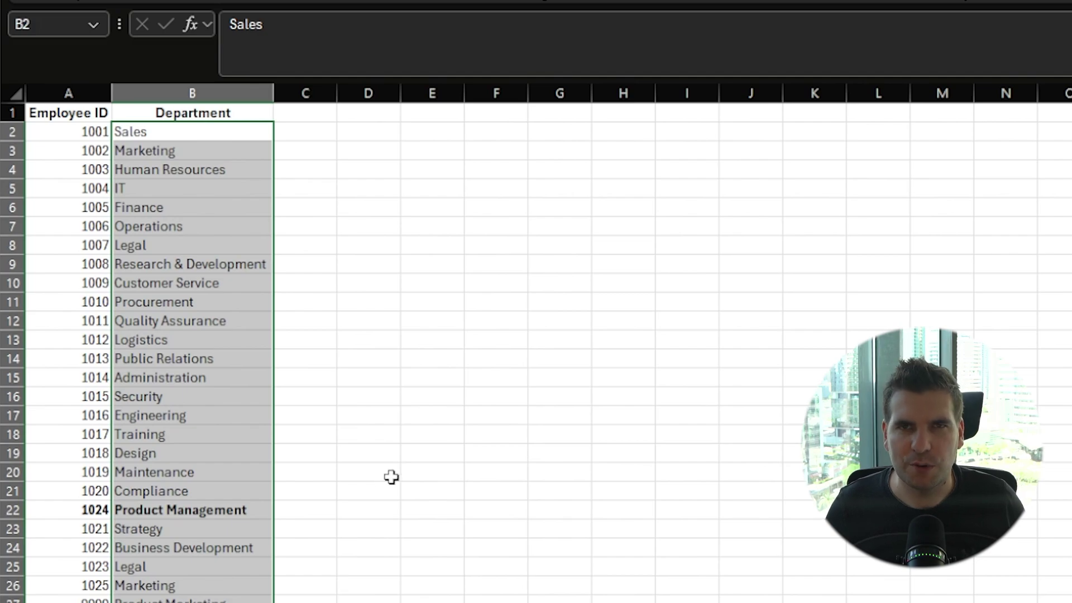
Start an XLOOKUP formula in cell E9 with the wildcard text "Product*" as the lookup value
{"action": "left_click", "coordinate": [421, 265]}
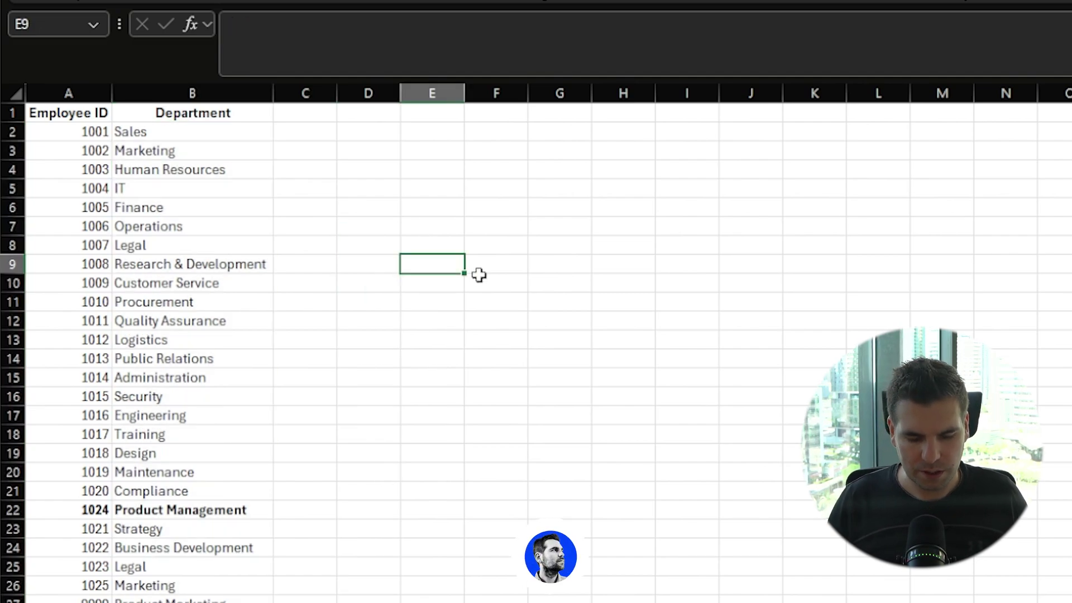
{"action": "type", "text": "=xl"}
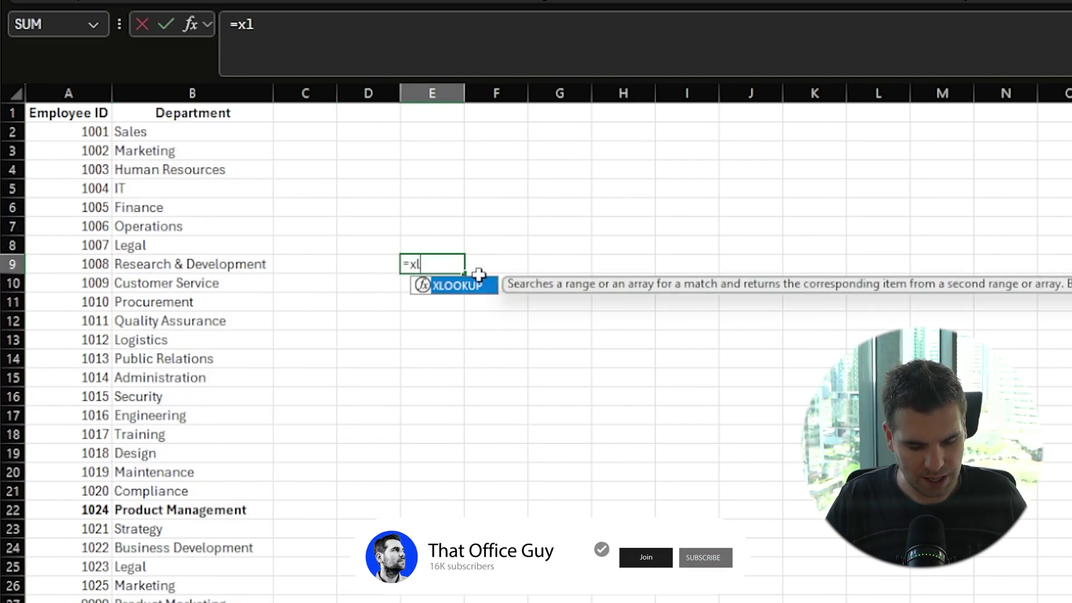
{"action": "type", "text": "ookup"}
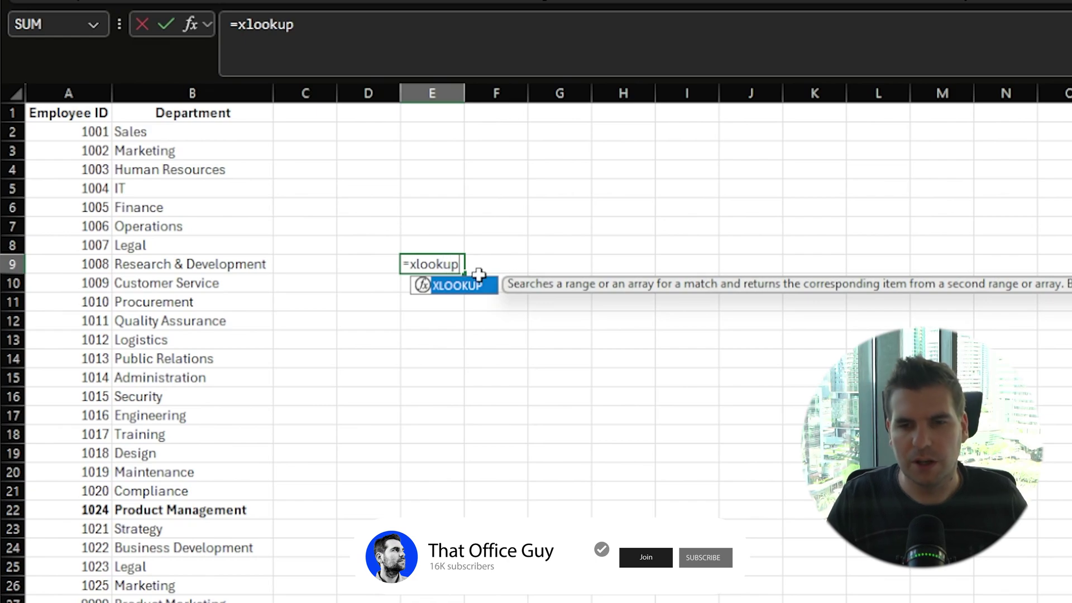
{"action": "type", "text": "("}
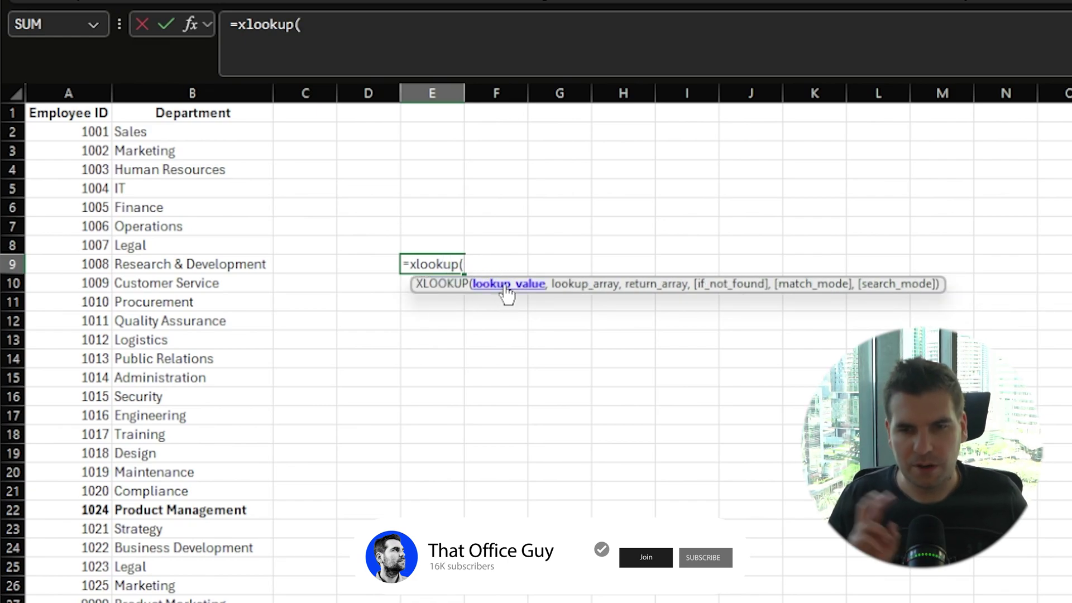
{"action": "type", "text": "\""}
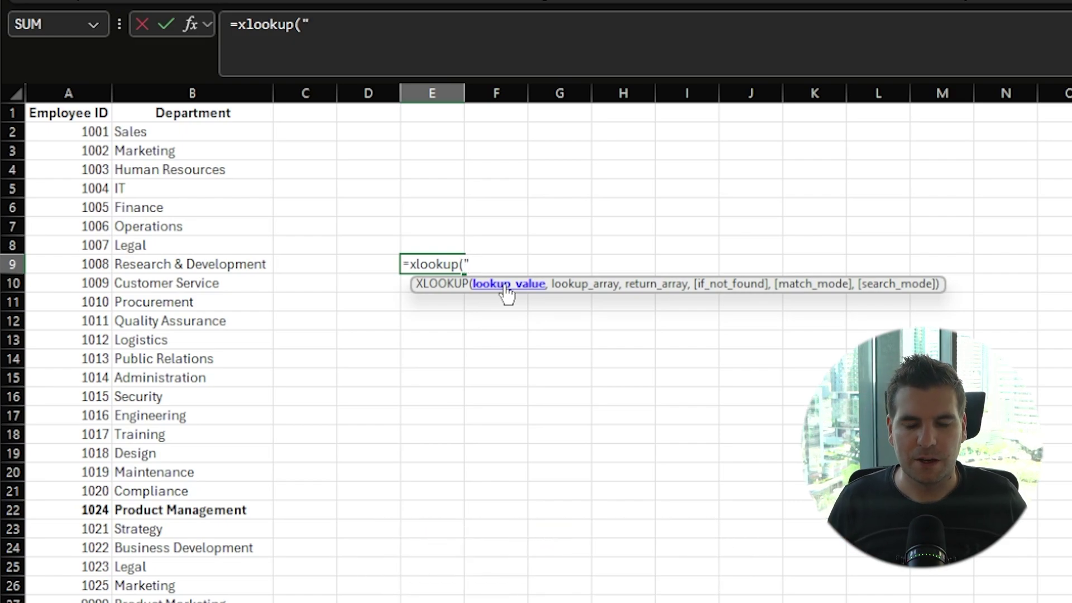
{"action": "type", "text": "Produ"}
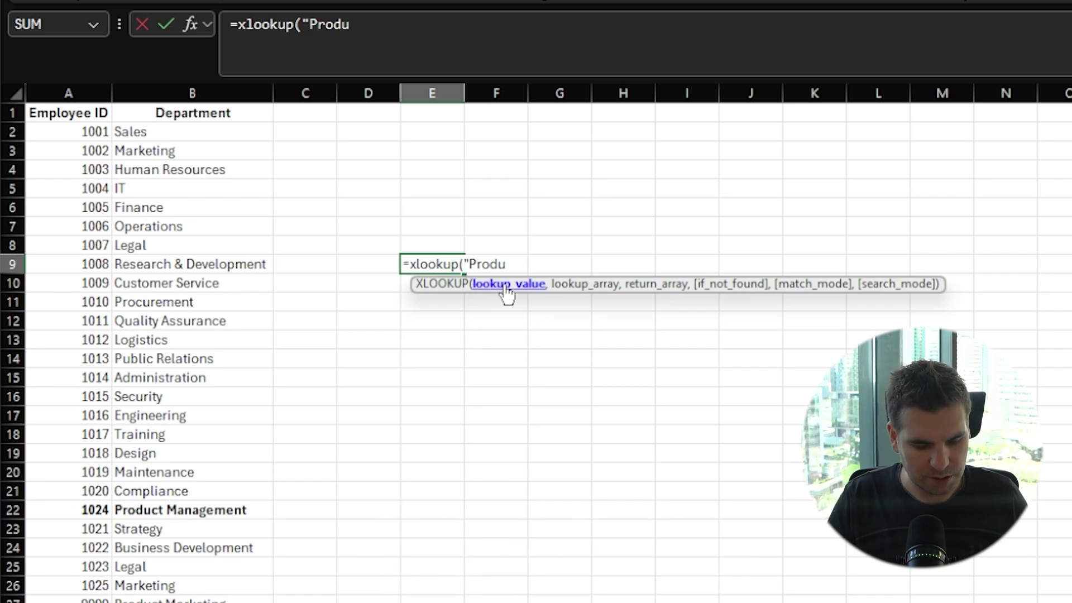
{"action": "type", "text": "ct*"}
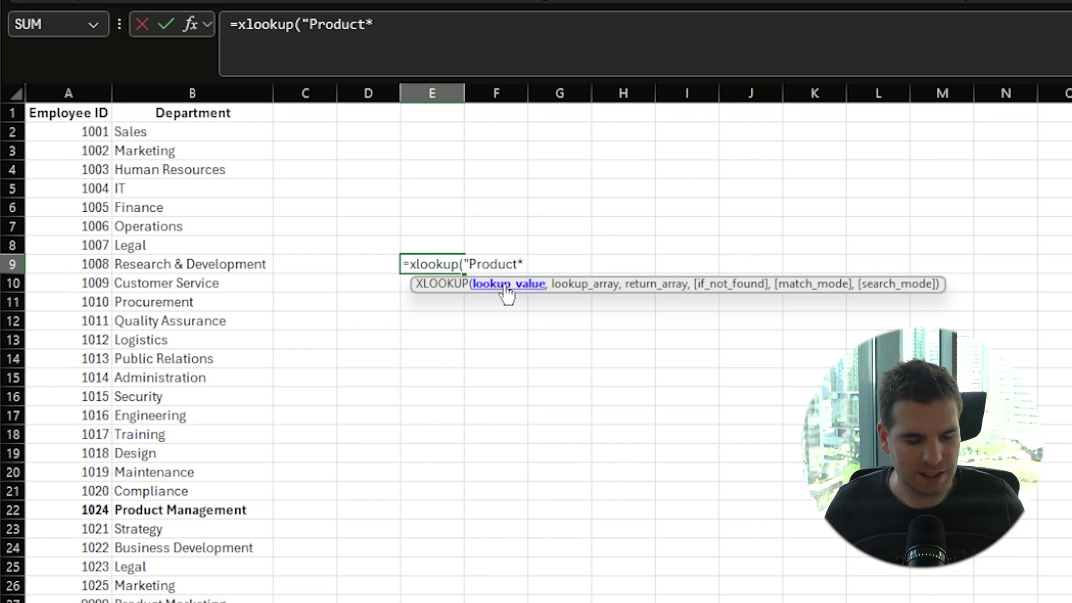
{"action": "type", "text": "\""}
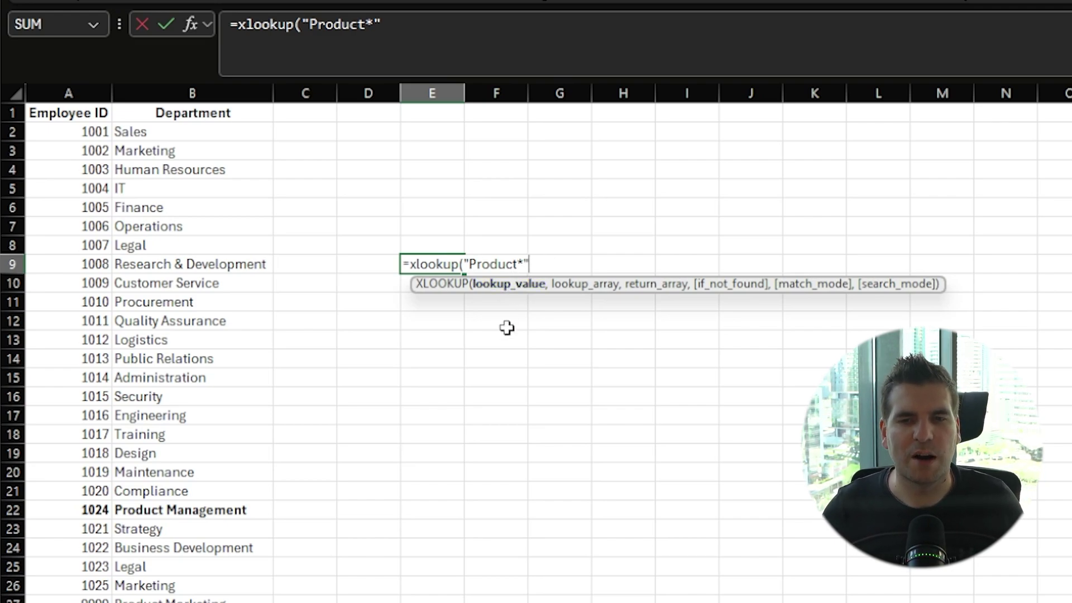
{"action": "type", "text": ","}
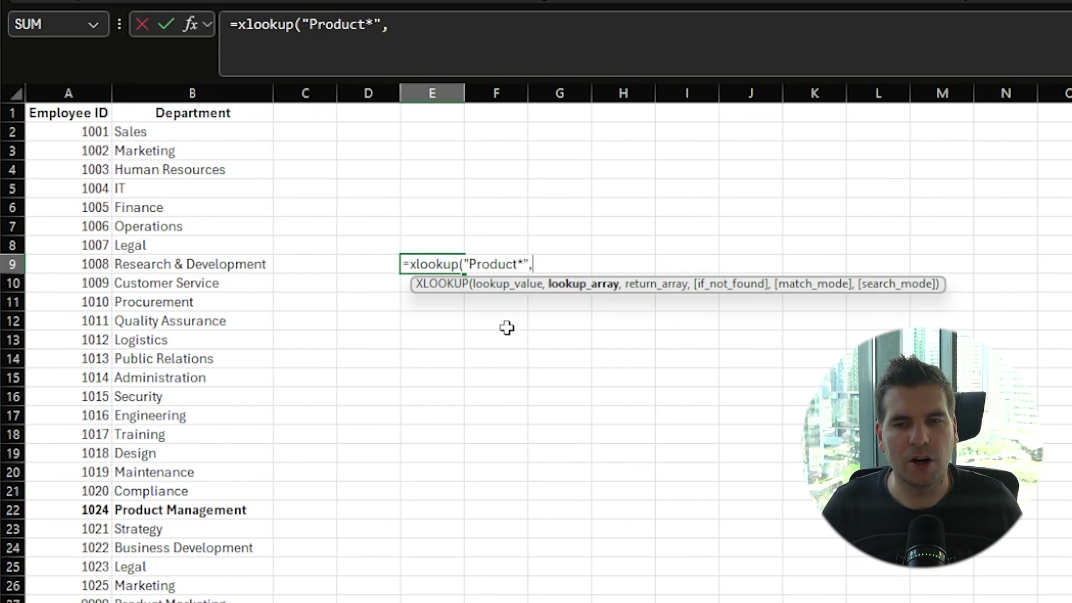
Use the whole Department column B:B as the lookup array and the Employee ID column A:A as the return array
{"action": "left_click", "coordinate": [197, 88]}
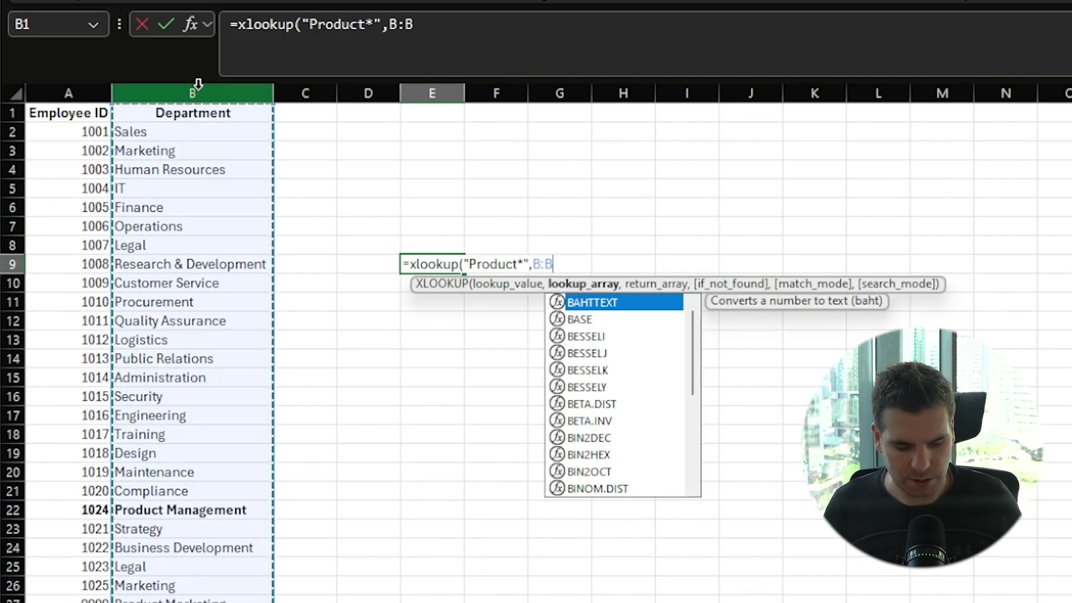
{"action": "type", "text": ","}
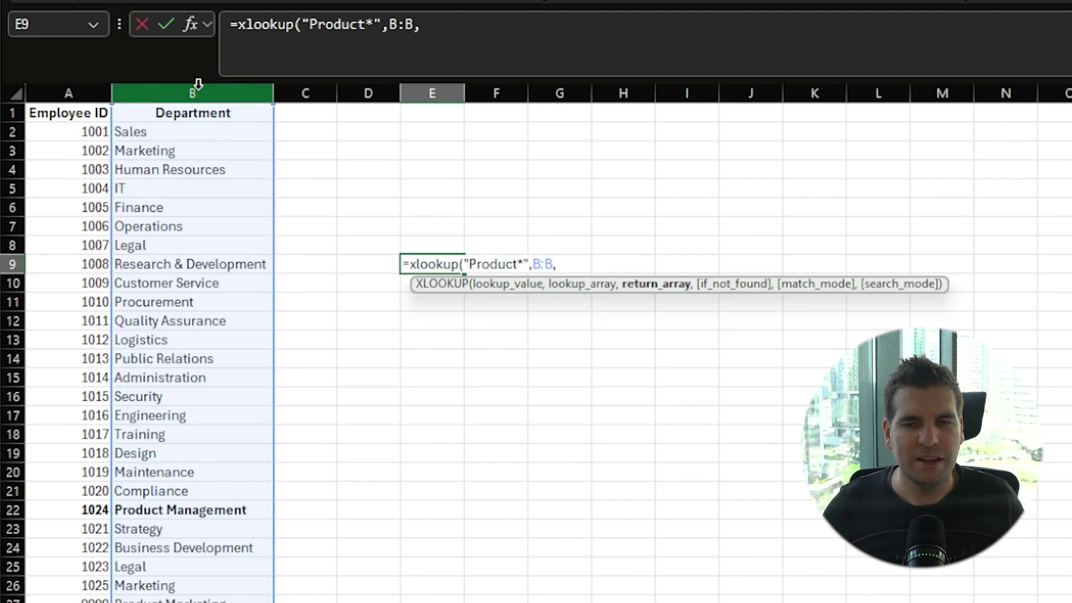
{"action": "left_click", "coordinate": [79, 83]}
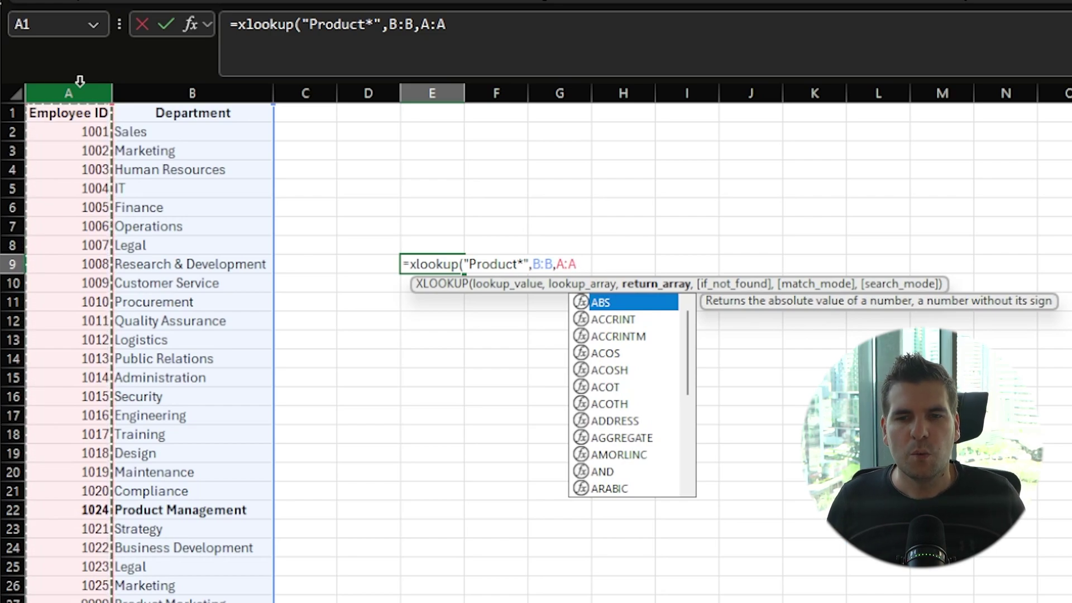
{"action": "type", "text": ","}
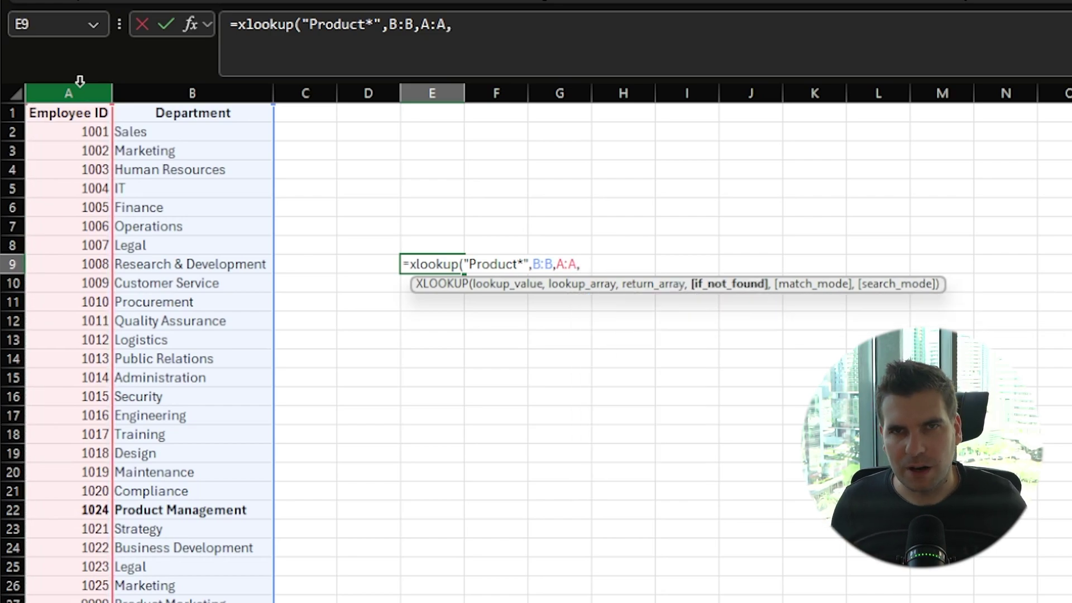
Complete E9's formula with "Not Found" as the if_not_found text and match mode 2 (Wildcard character match)
{"action": "type", "text": "\"Not"}
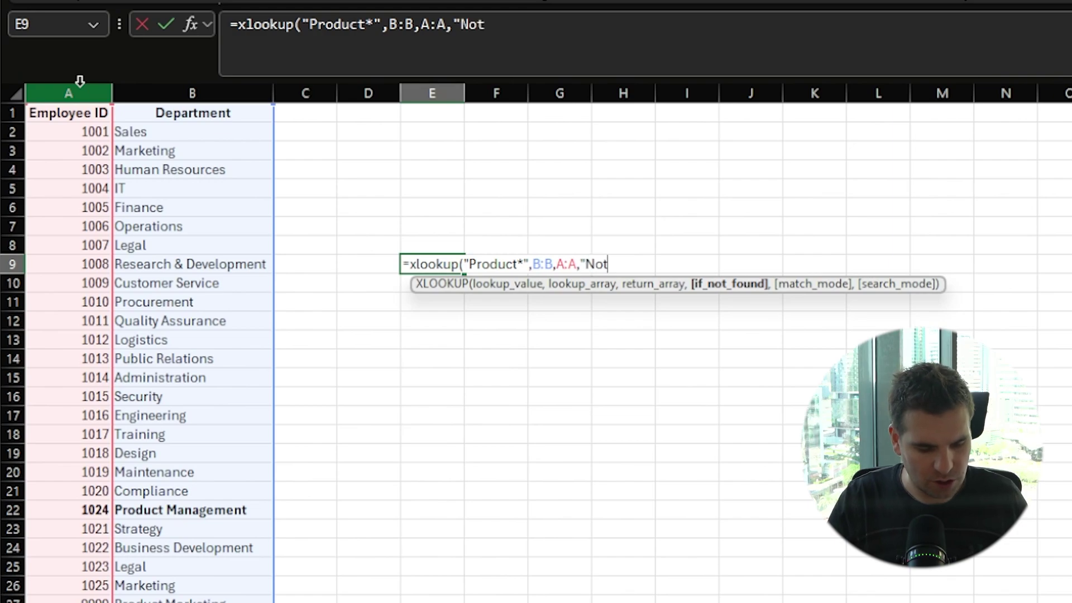
{"action": "type", "text": " Found\""}
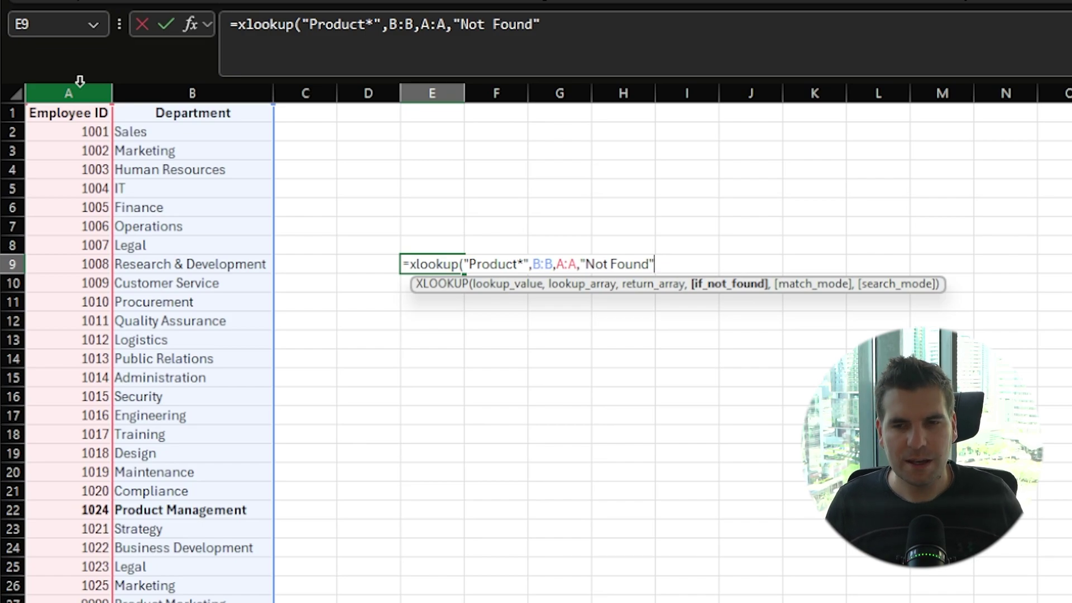
{"action": "type", "text": ","}
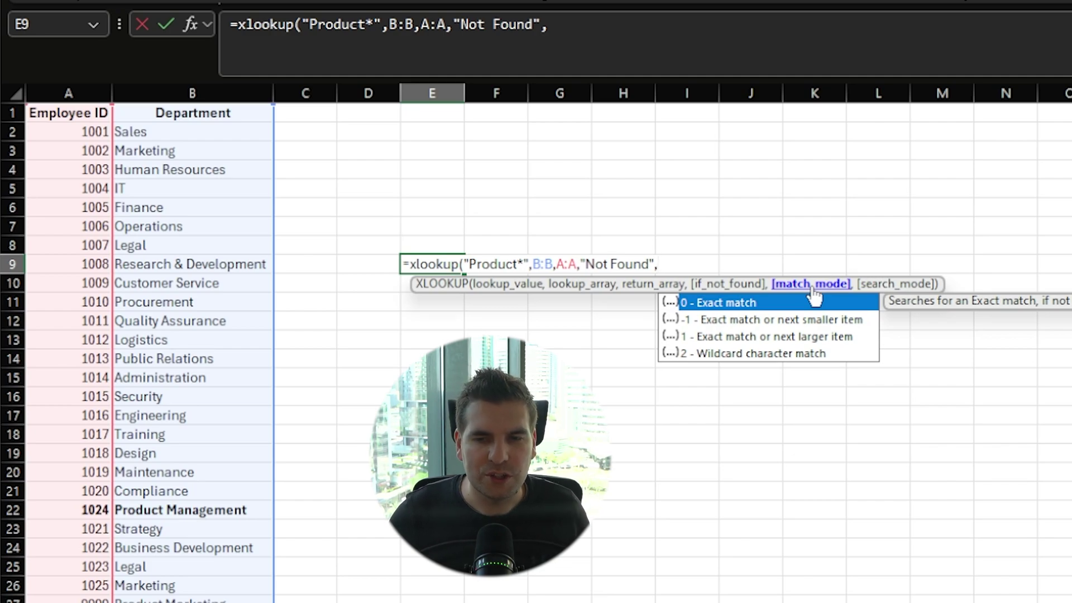
{"action": "left_click", "coordinate": [778, 358]}
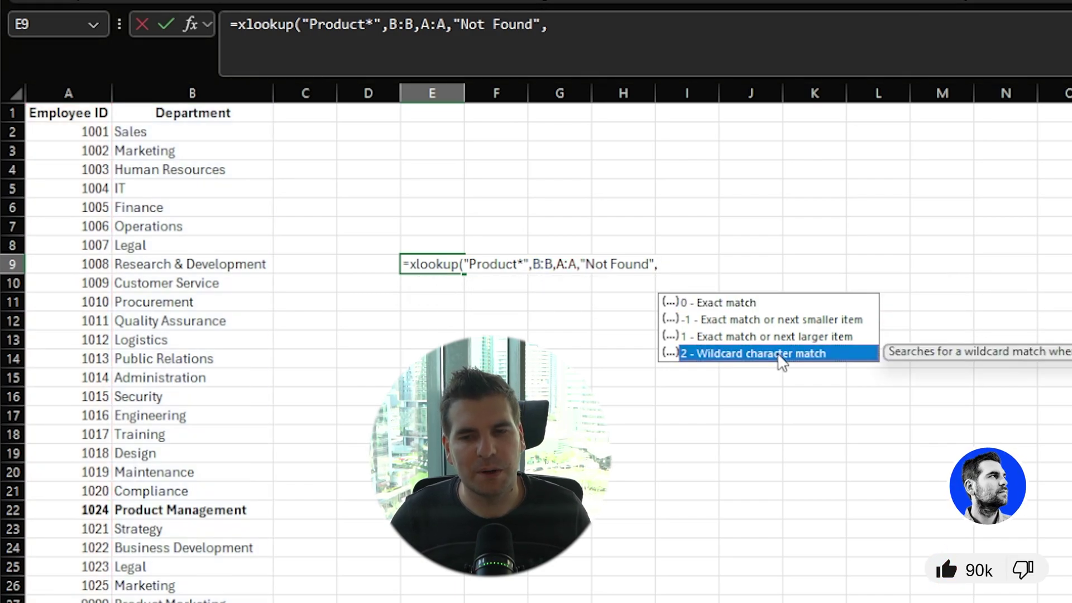
{"action": "double_click", "coordinate": [777, 353]}
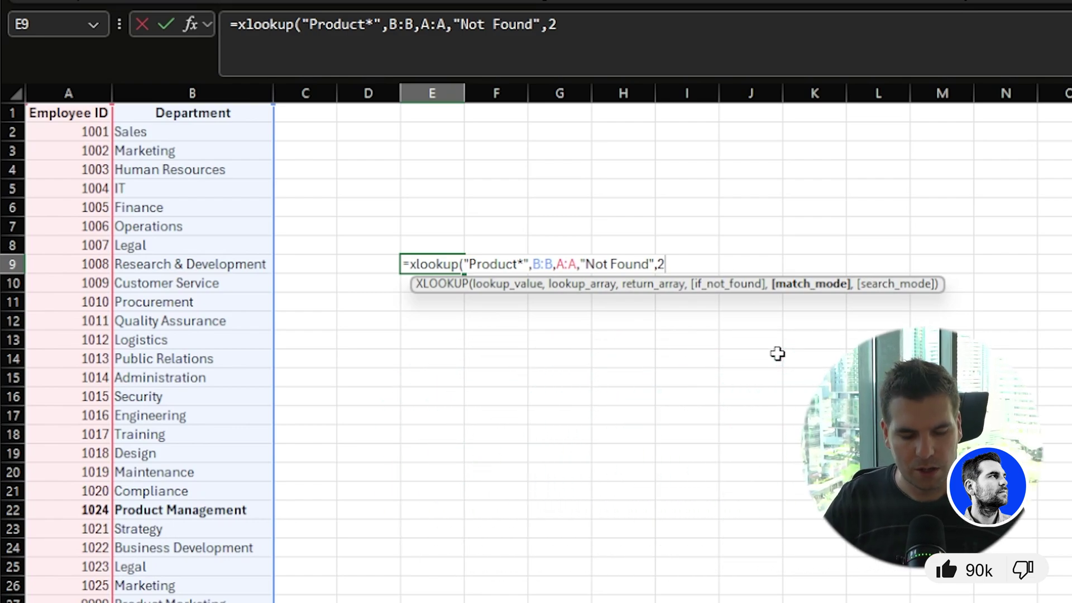
{"action": "type", "text": ")"}
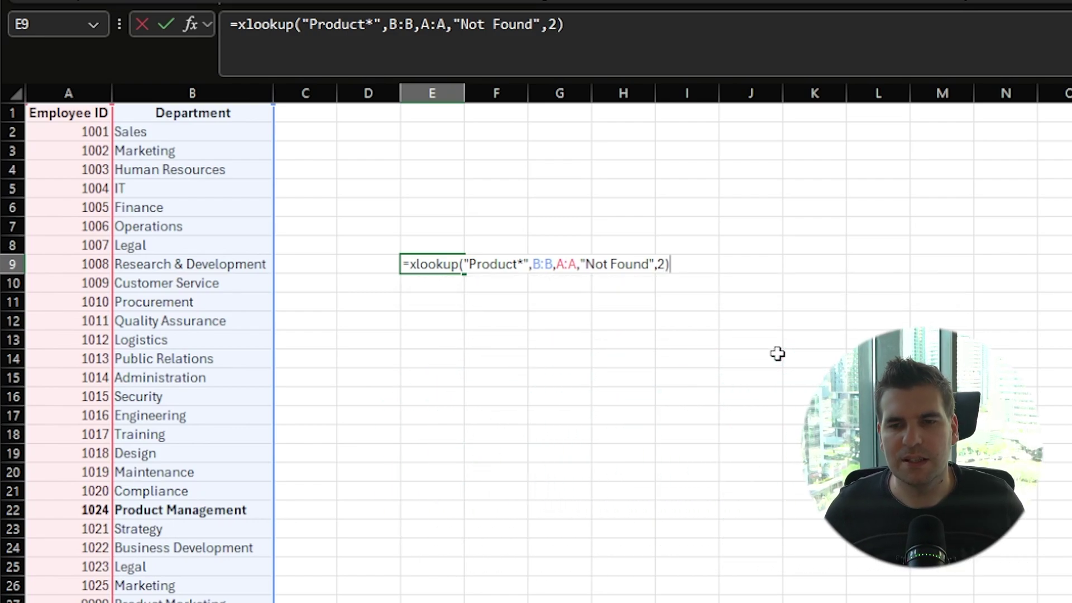
{"action": "key", "text": "Return"}
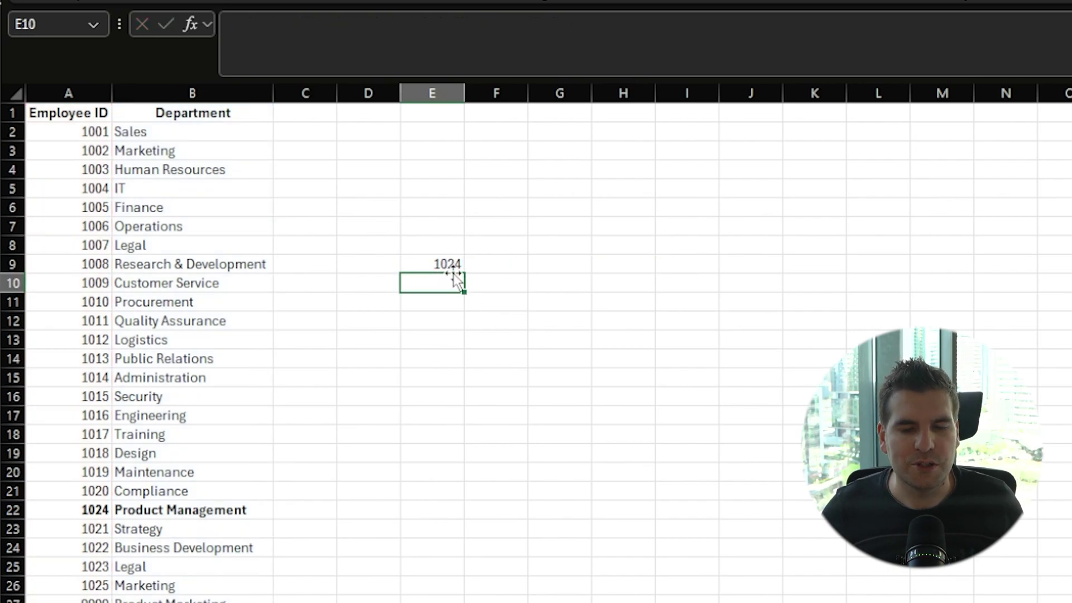
Compare the formula result in E9 with the Product Management and Product Marketing rows and their employee IDs
{"action": "left_click", "coordinate": [72, 515]}
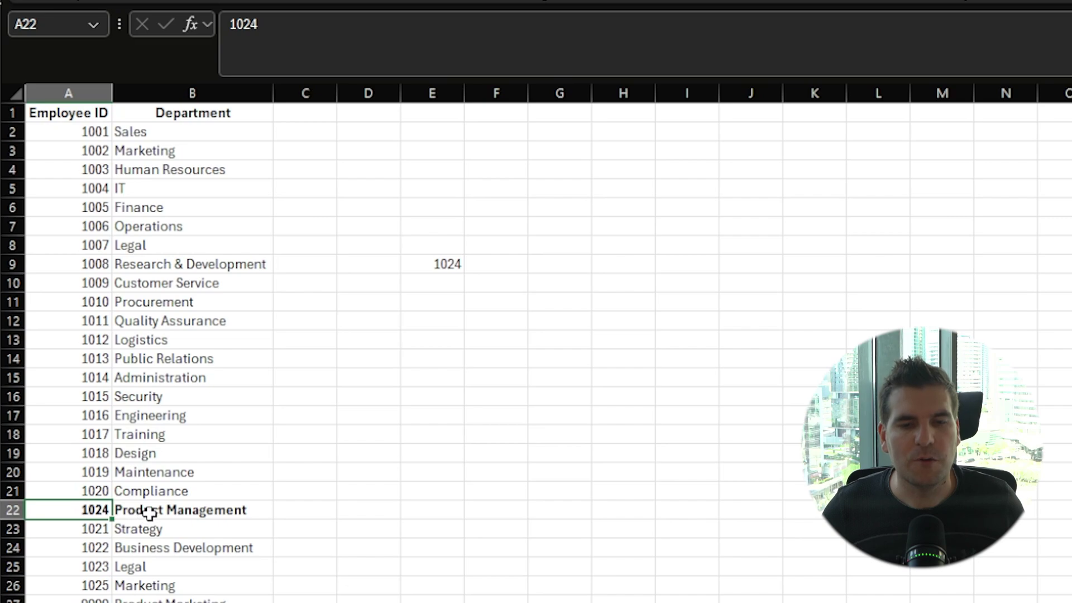
{"action": "left_click", "coordinate": [148, 512]}
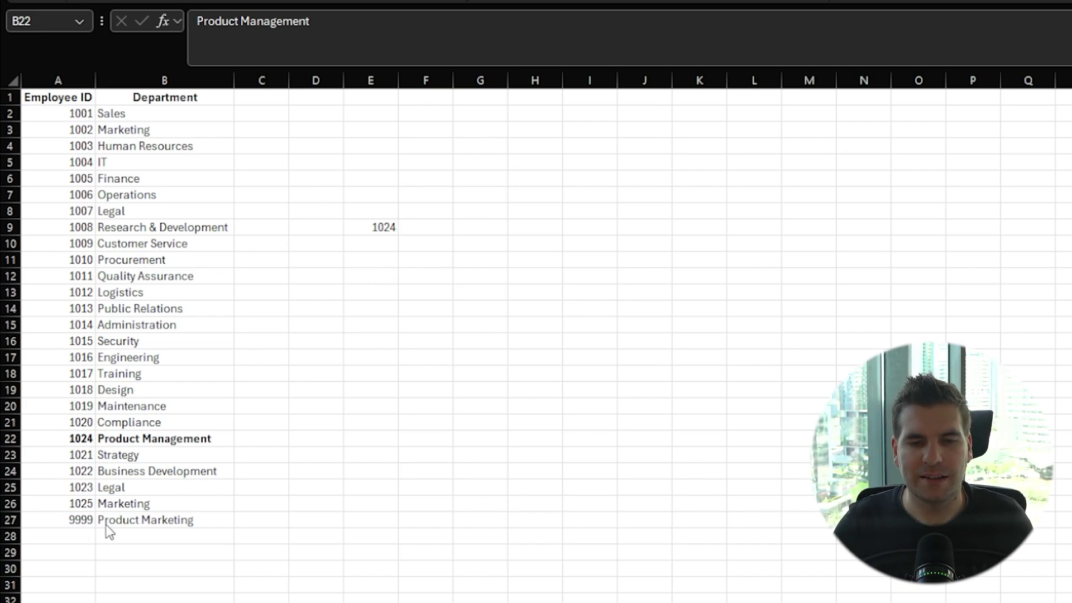
{"action": "left_click", "coordinate": [168, 520]}
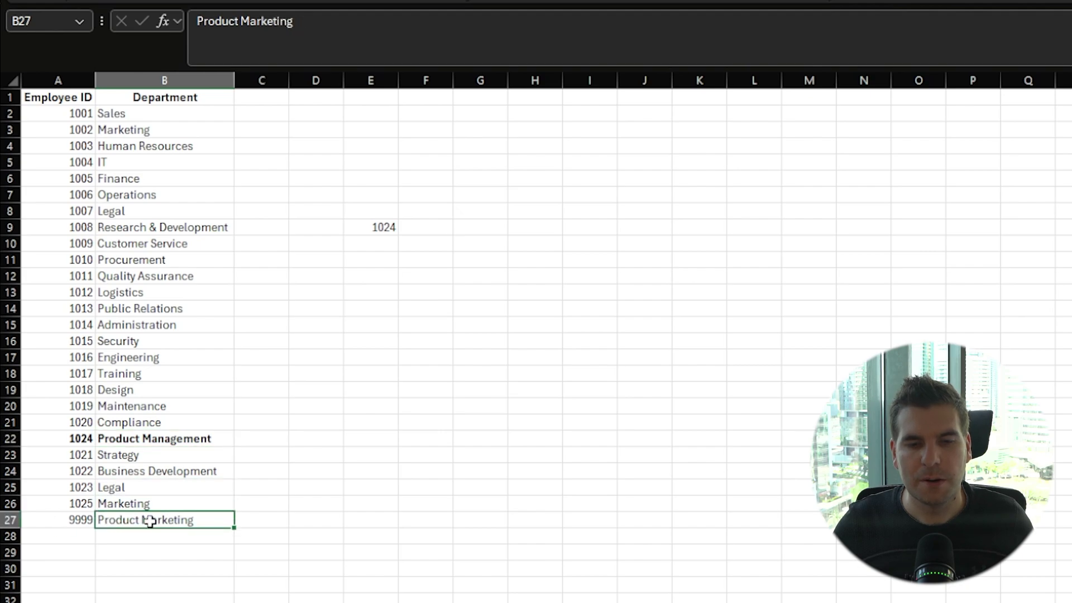
{"action": "left_click_drag", "start_coordinate": [216, 520], "coordinate": [57, 516]}
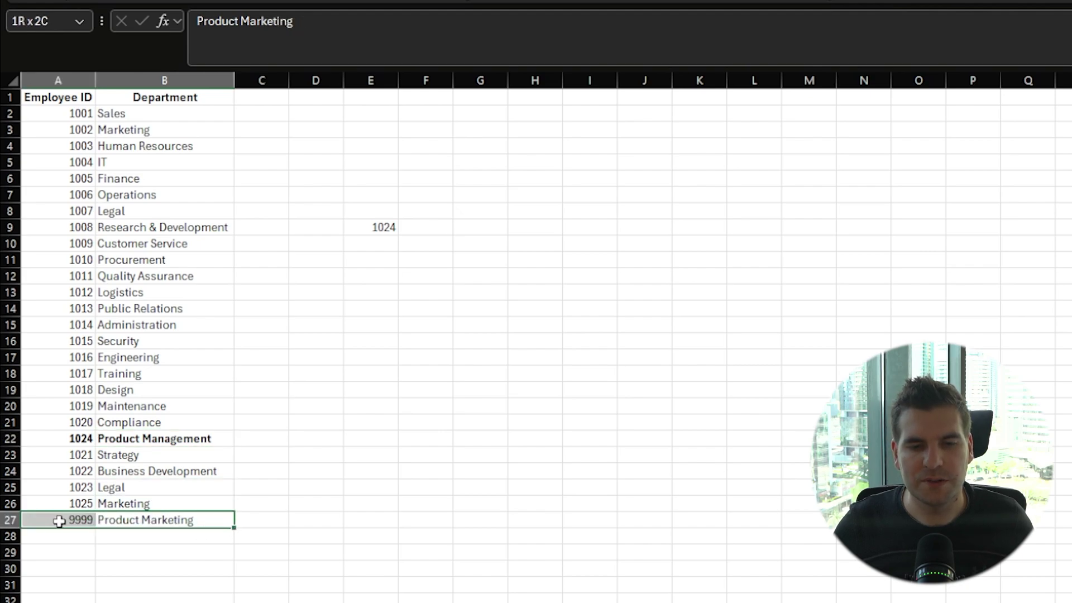
{"action": "left_click", "coordinate": [299, 518]}
{"action": "left_click", "coordinate": [78, 521]}
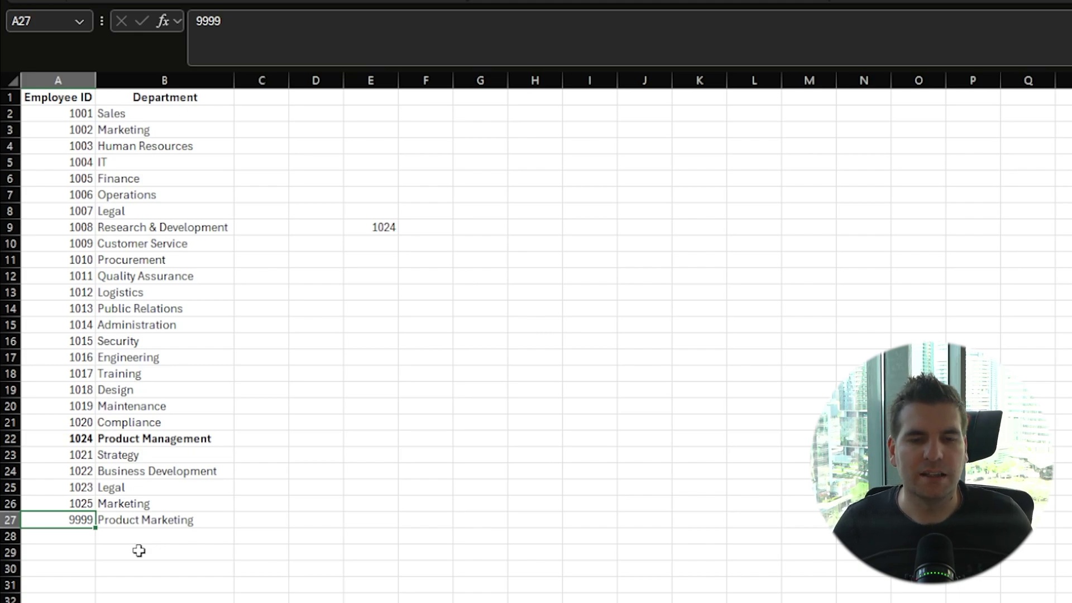
{"action": "left_click", "coordinate": [286, 526]}
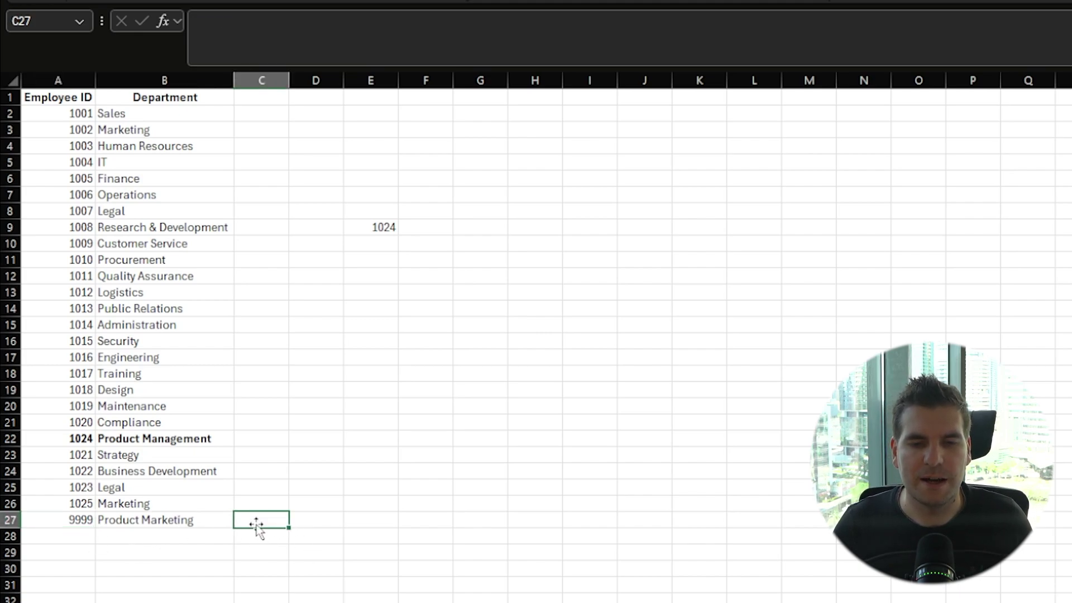
{"action": "left_click", "coordinate": [379, 230]}
{"action": "left_click_drag", "start_coordinate": [154, 110], "coordinate": [153, 520]}
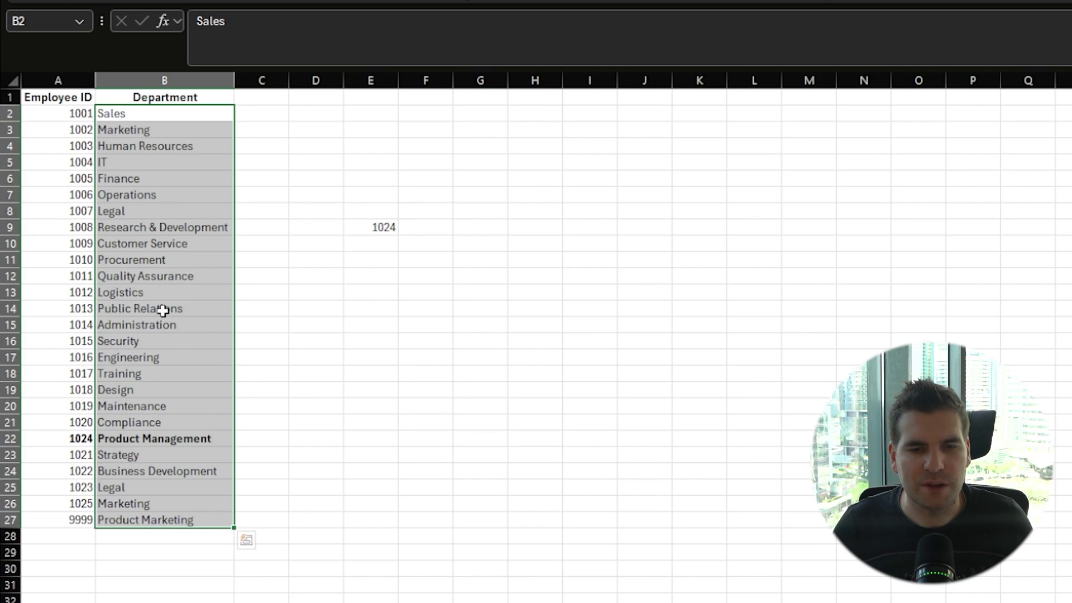
{"action": "left_click", "coordinate": [124, 444]}
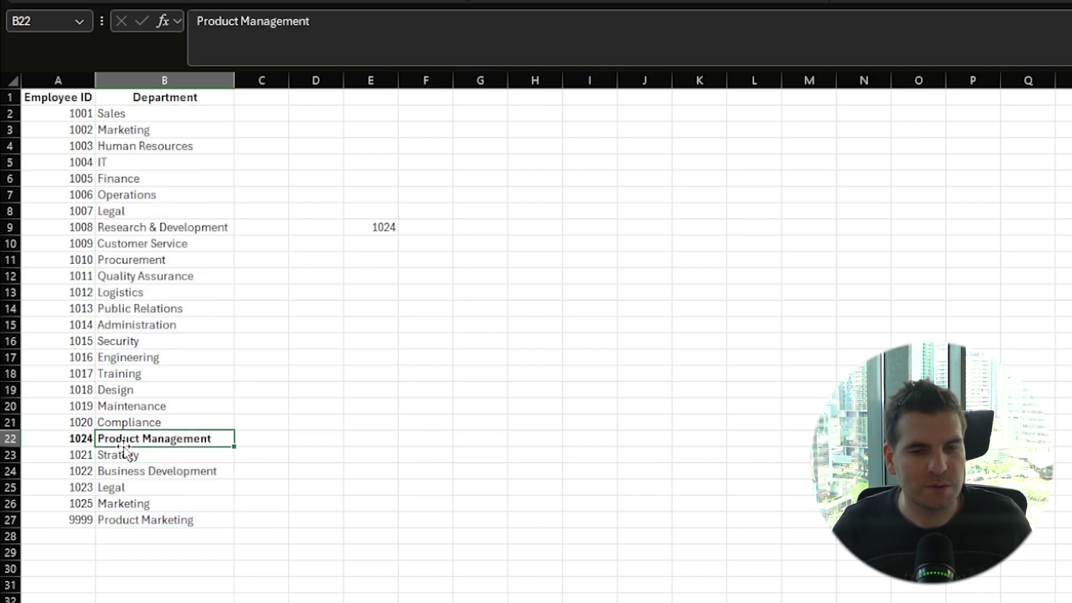
{"action": "left_click", "coordinate": [118, 521]}
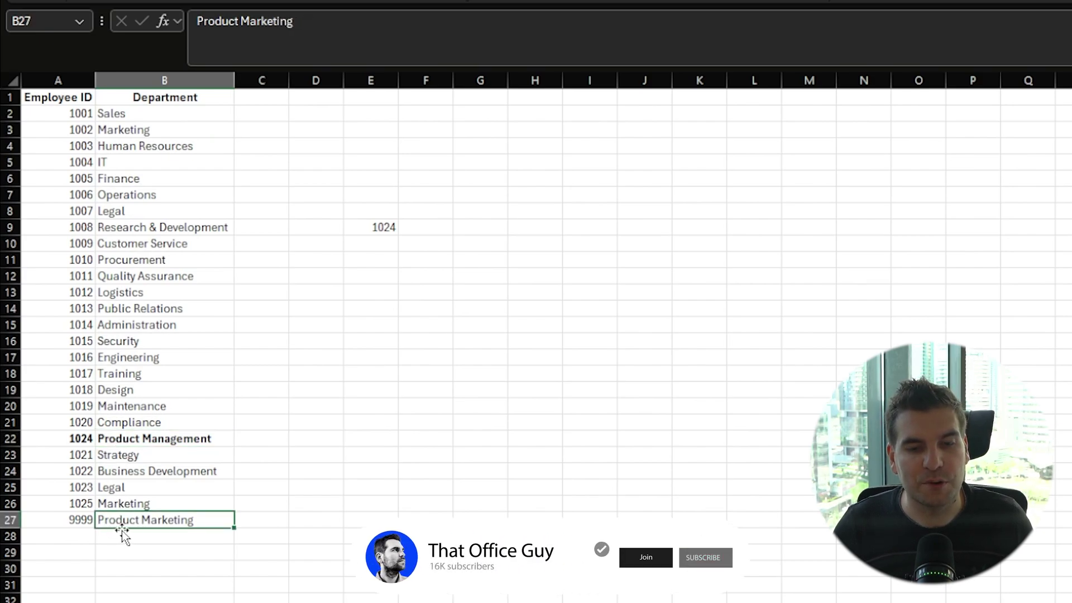
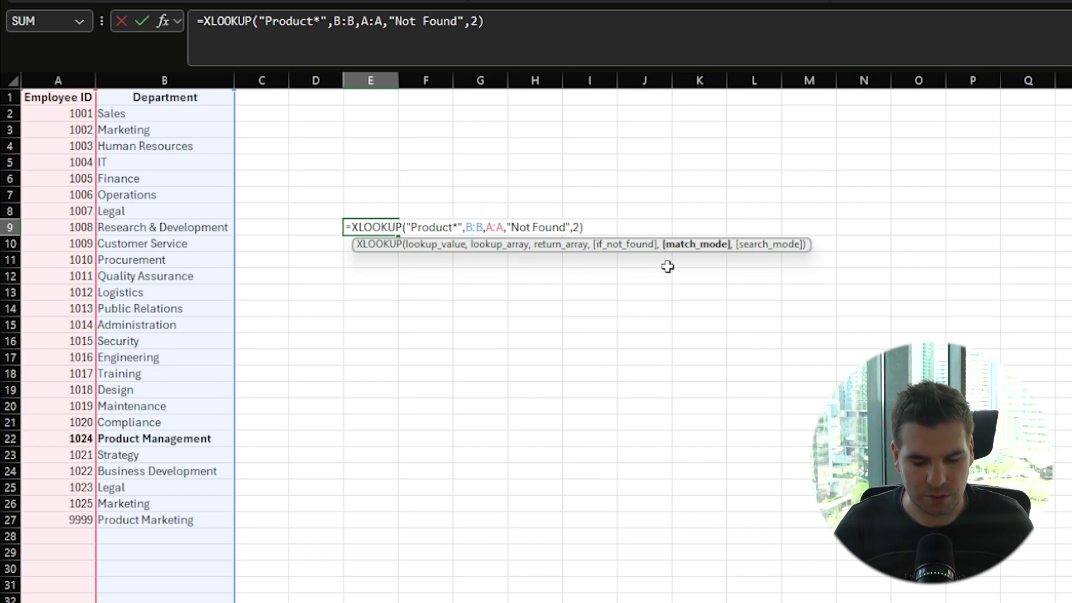
Add search mode -1 (Search last-to-first) to the XLOOKUP formula in E9
{"action": "type", "text": ","}
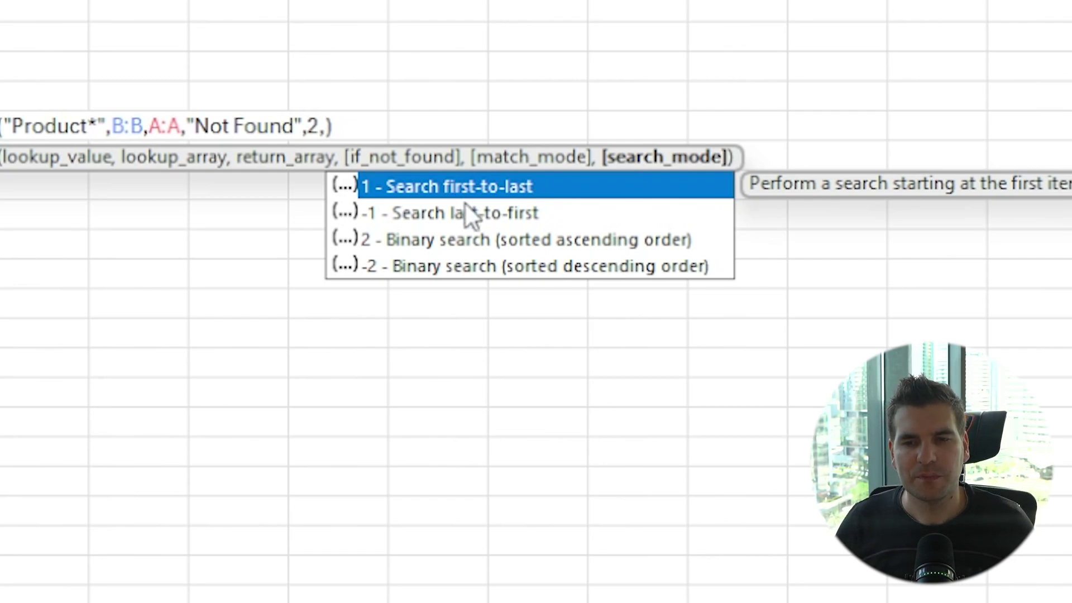
{"action": "left_click", "coordinate": [466, 208]}
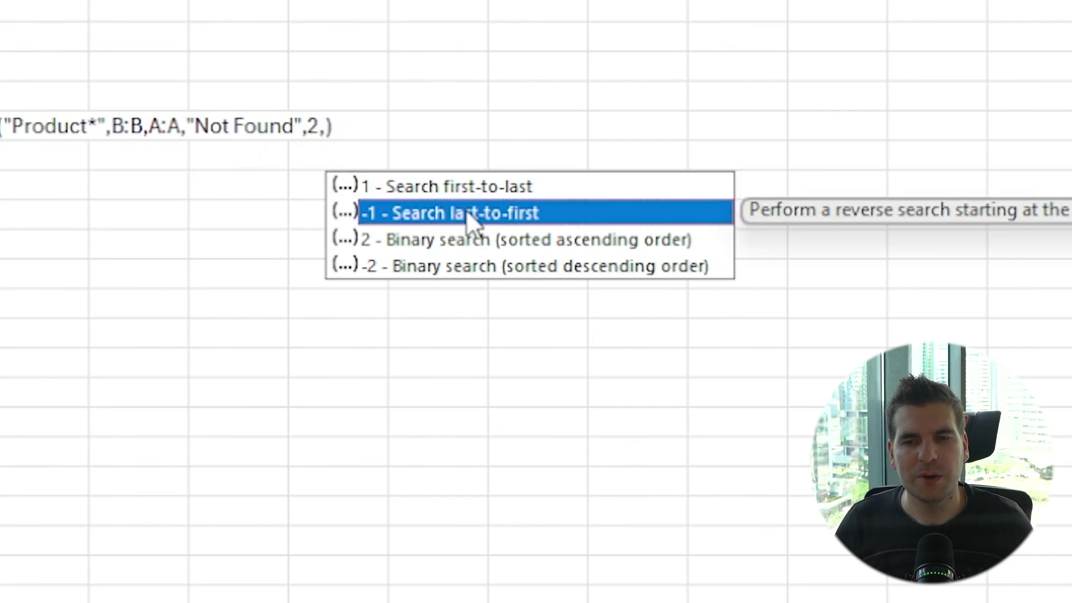
{"action": "left_click", "coordinate": [489, 239]}
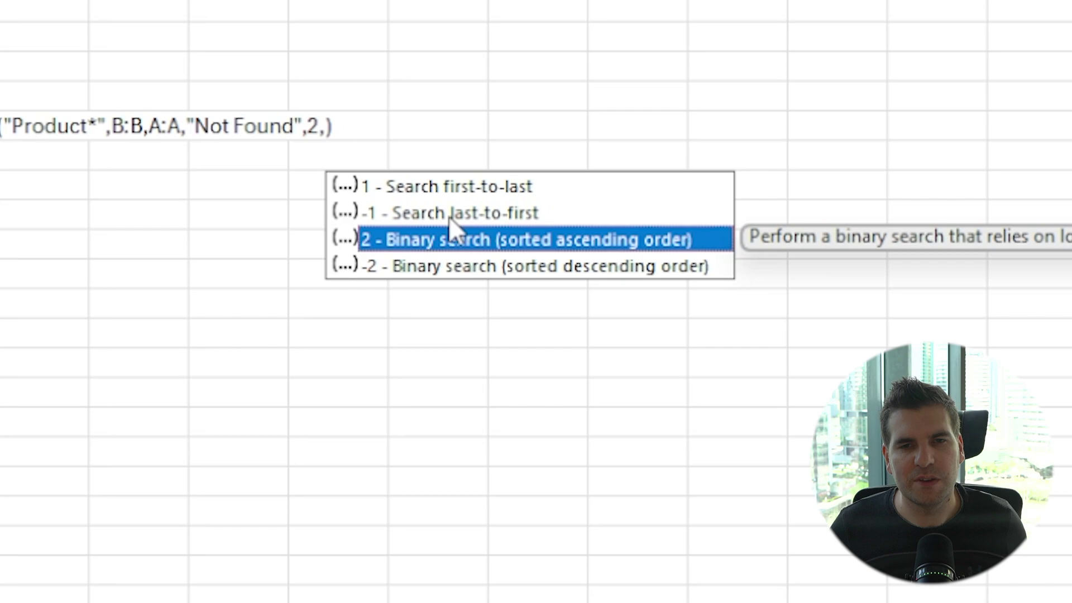
{"action": "left_click", "coordinate": [398, 215]}
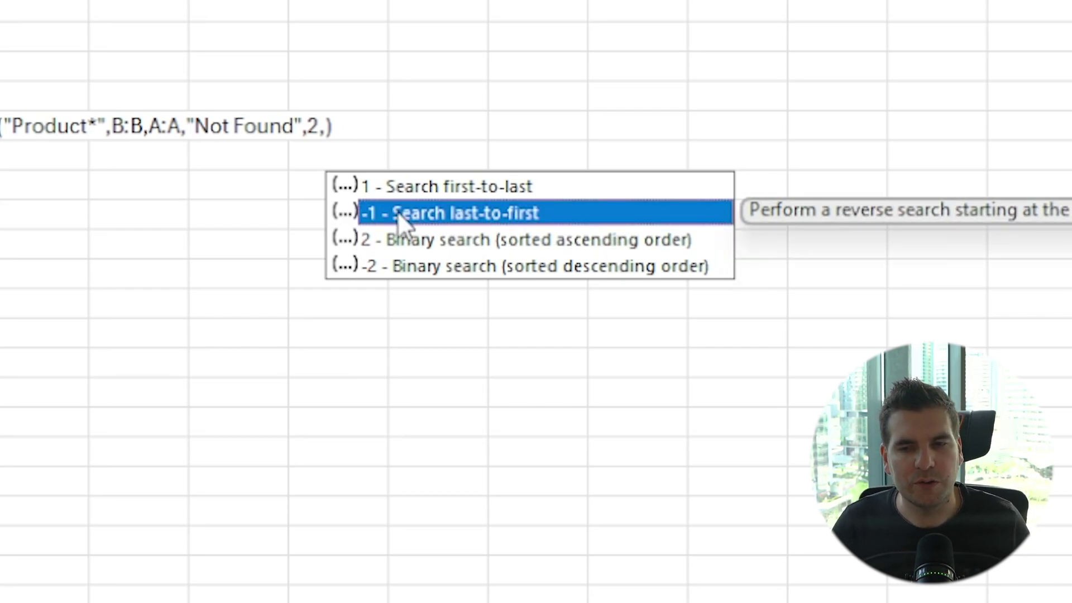
{"action": "double_click", "coordinate": [397, 212]}
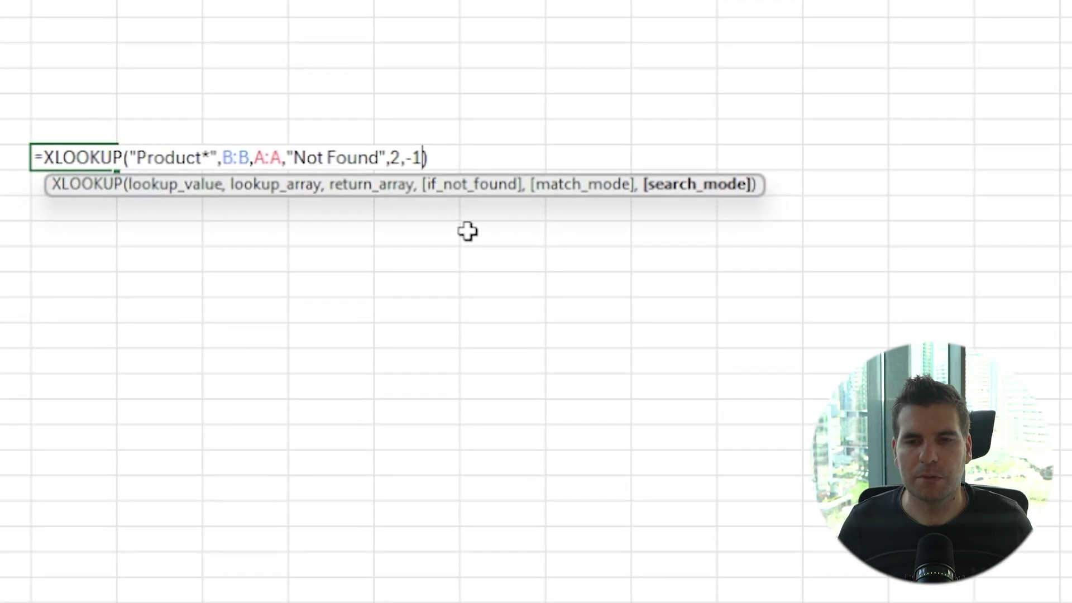
{"action": "key", "text": "Return"}
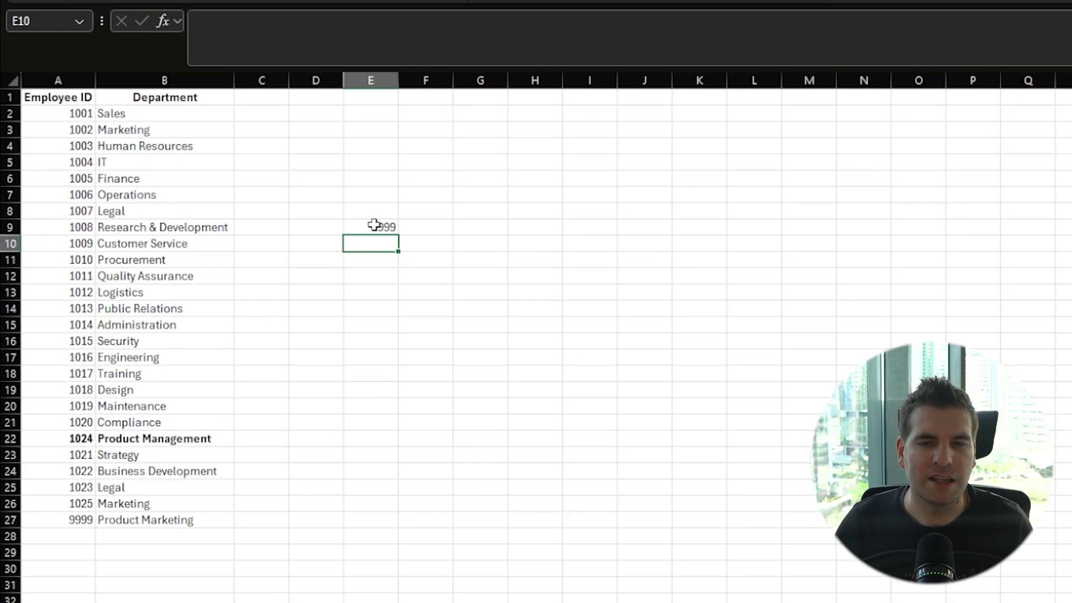
{"action": "left_click", "coordinate": [371, 225]}
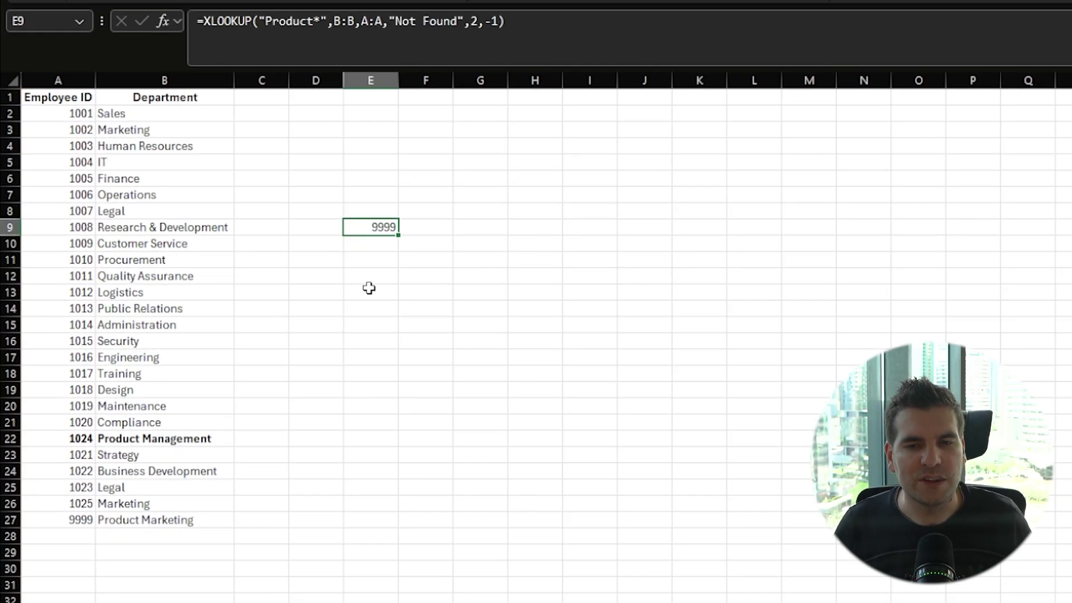